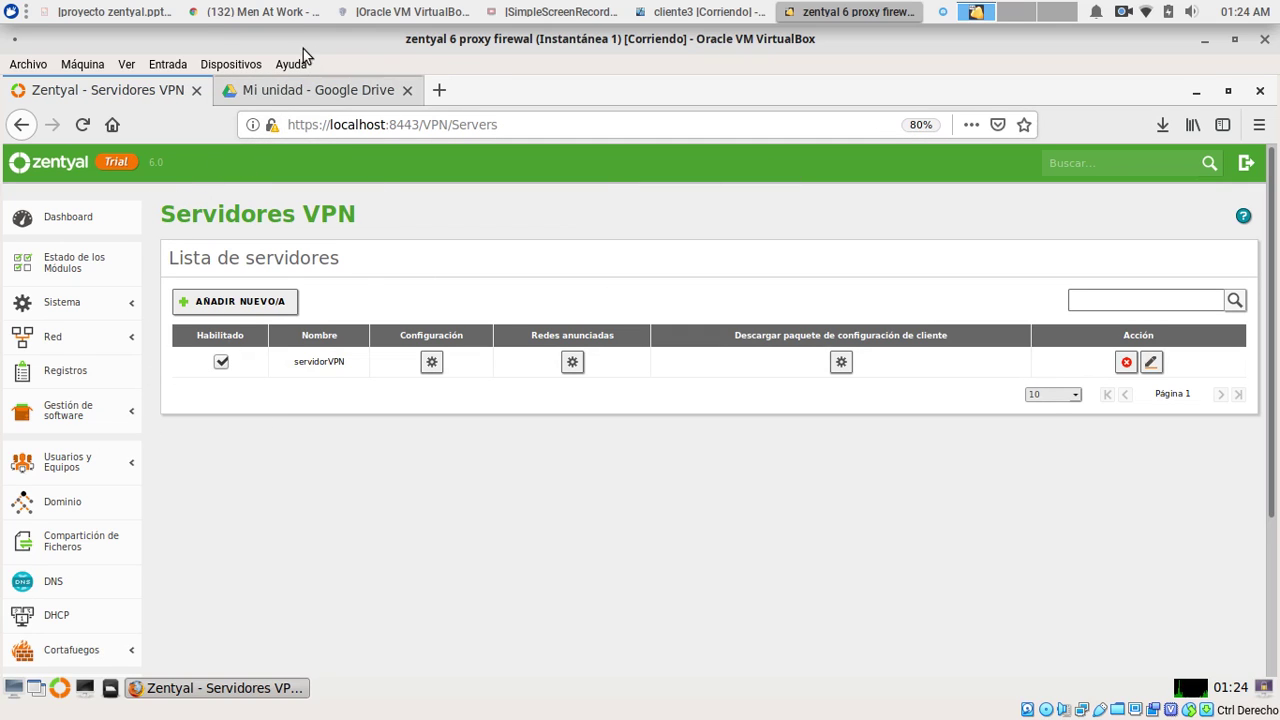
Open servidorVPN's client configuration package form, choose the servidorVPN Authority Certificate and include the OpenVPN installer
left_click(841, 364)
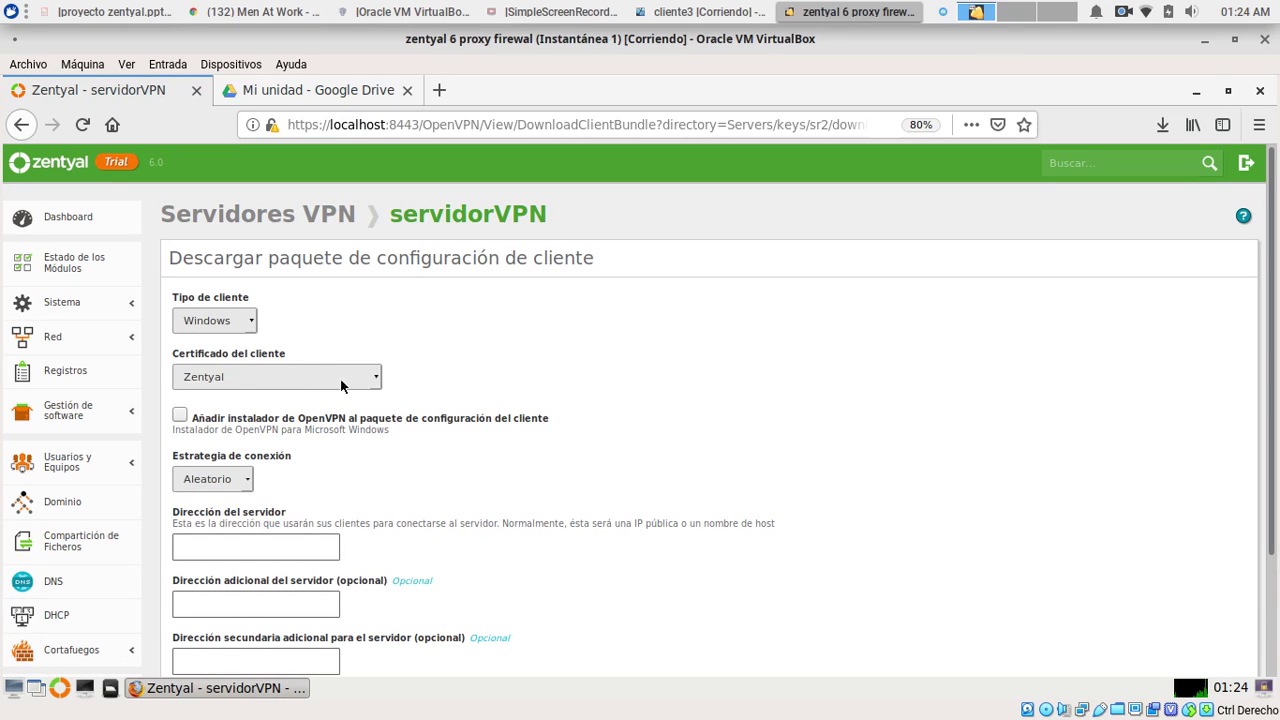
left_click(377, 380)
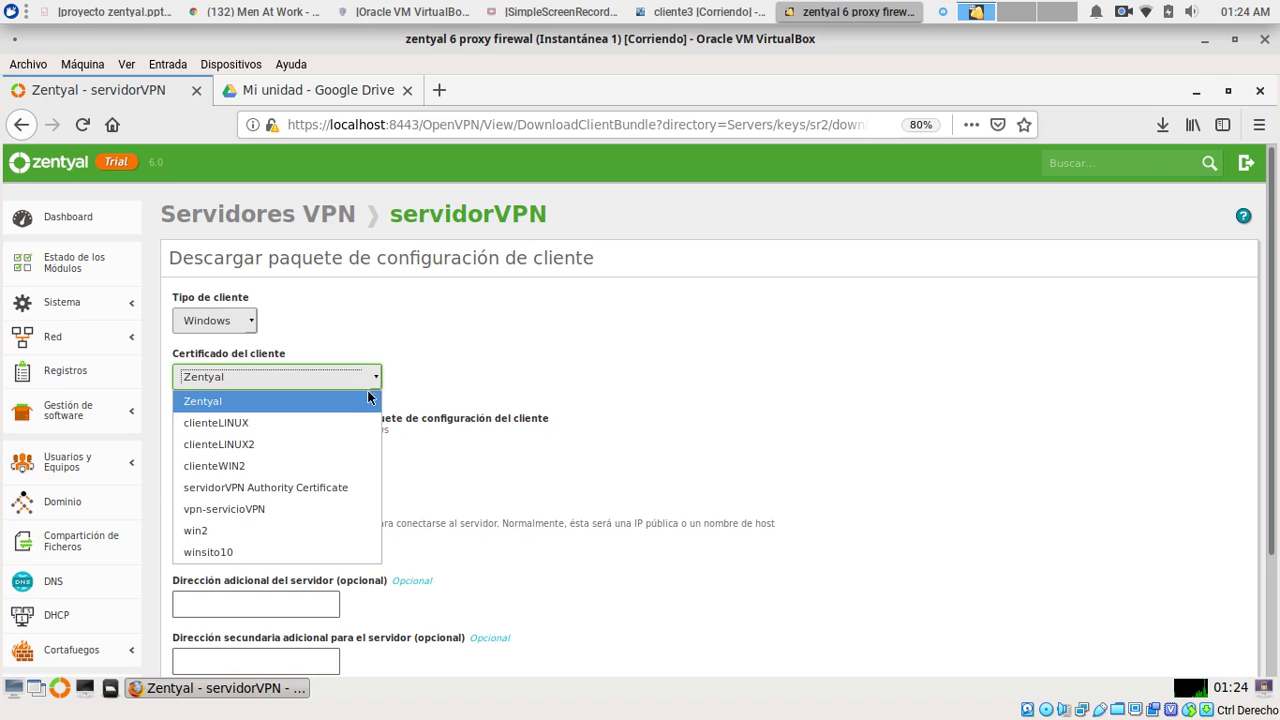
left_click(289, 487)
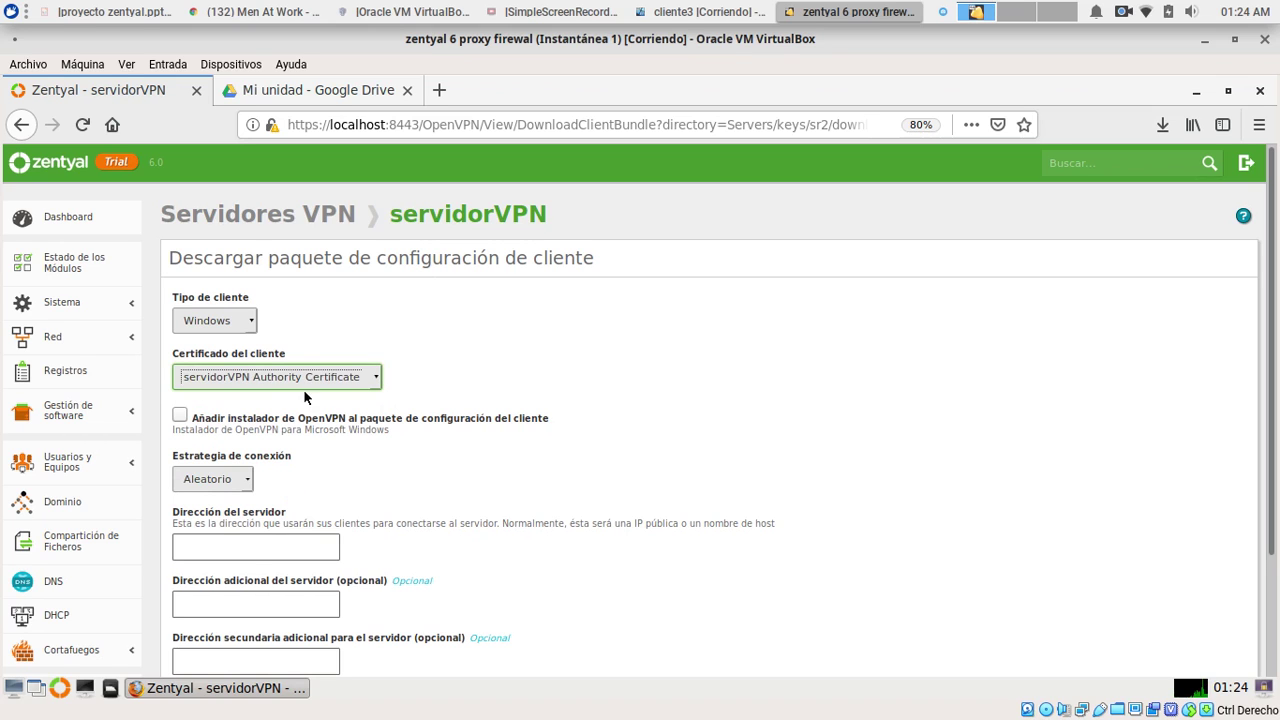
scroll(541, 567, "down", 2)
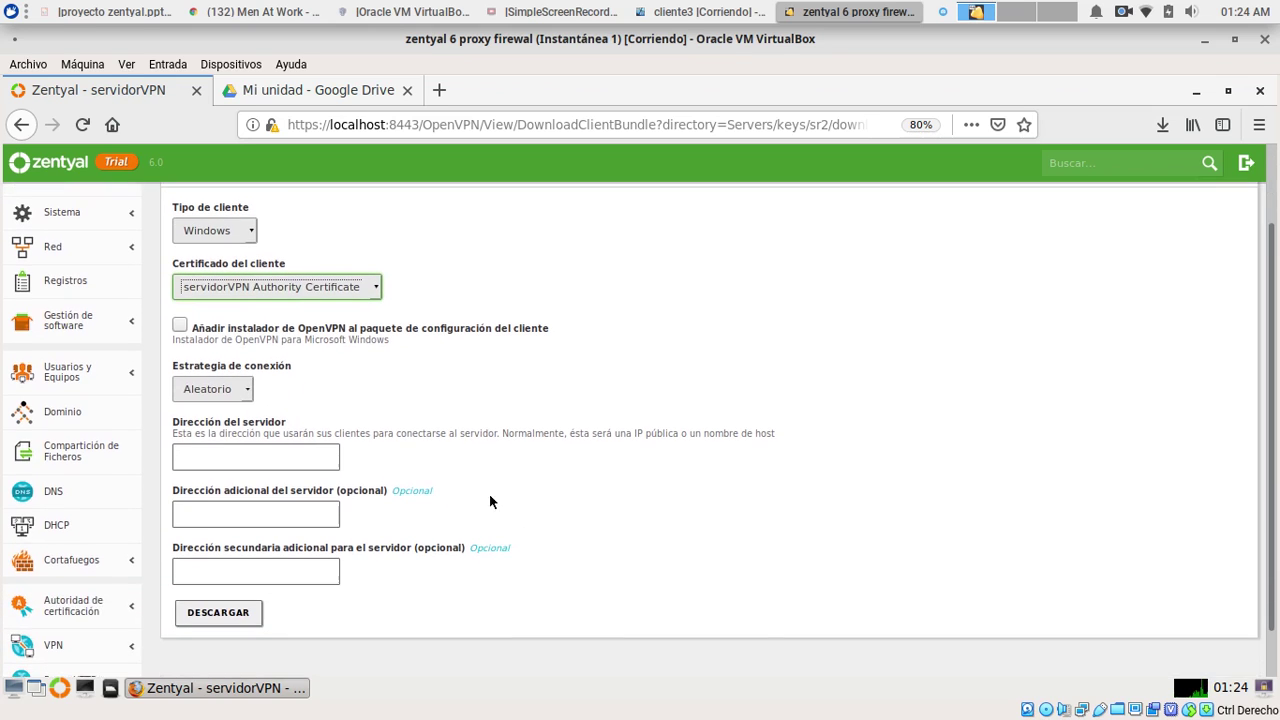
left_click(180, 326)
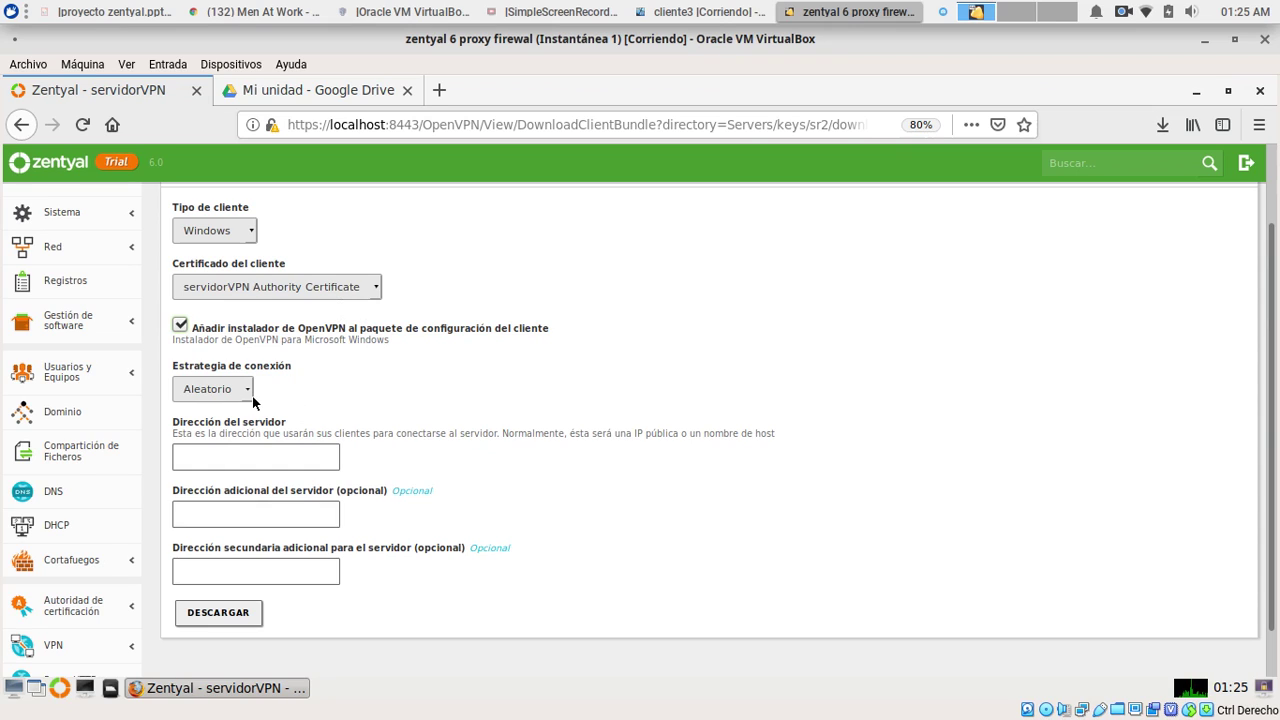
Fill in zentyal as the server address for the client package, then return to the VPN server list without downloading
left_click(254, 455)
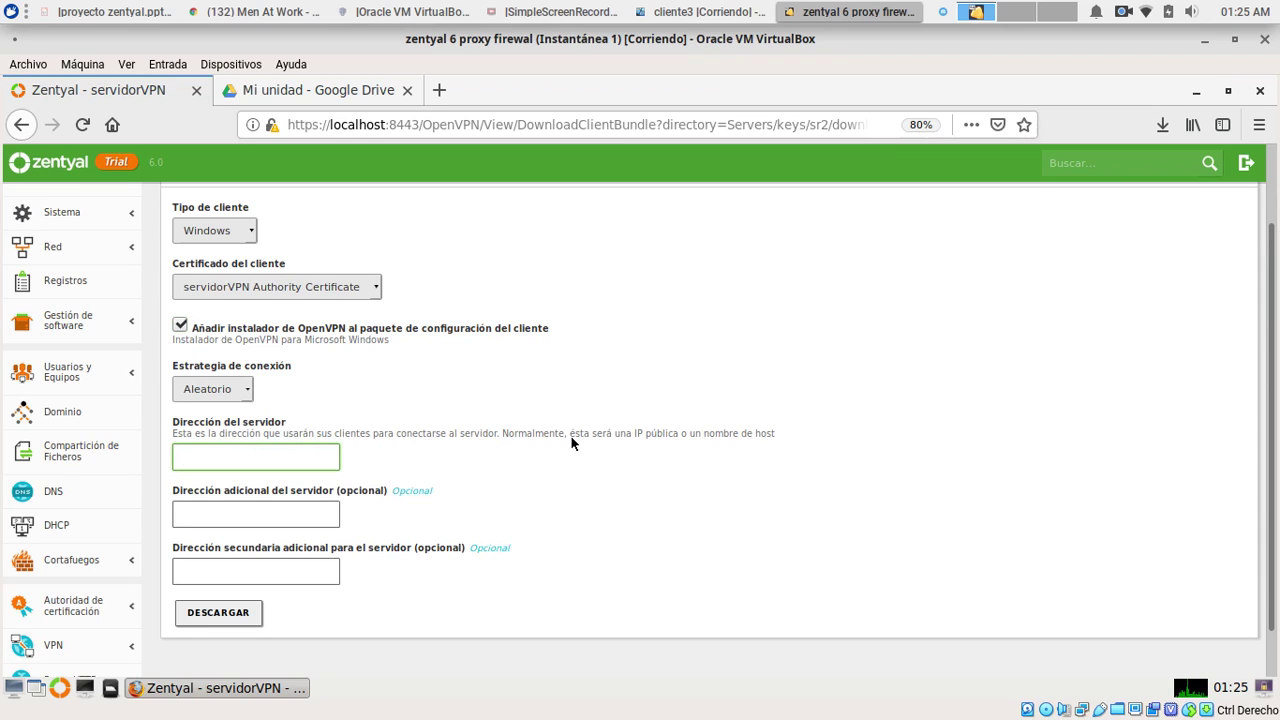
type("ze")
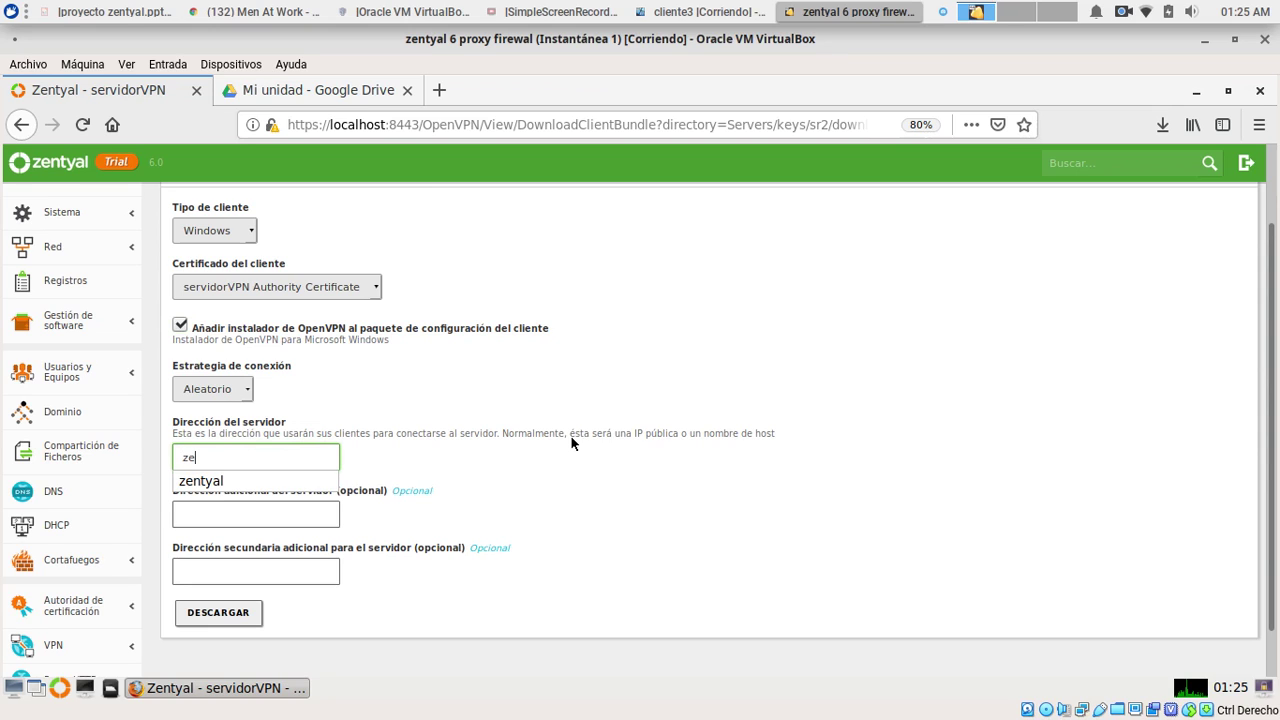
key("Down")
key("Return")
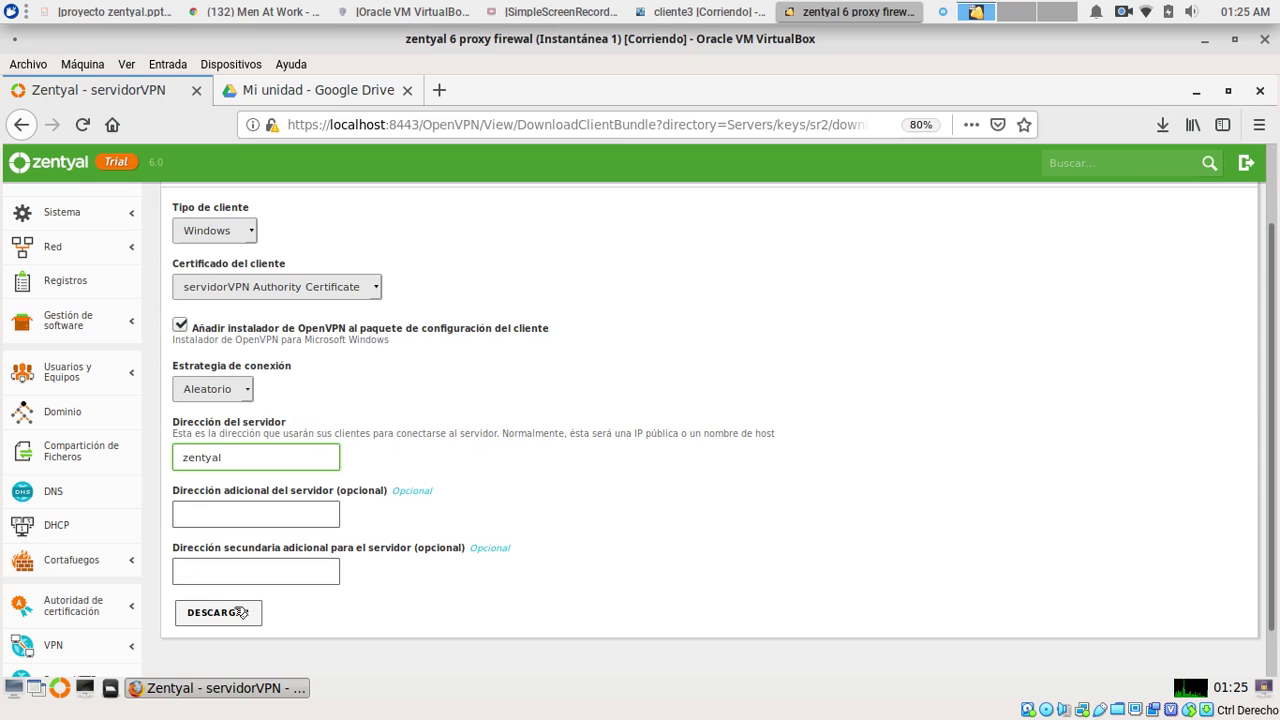
scroll(820, 508, "up", 2)
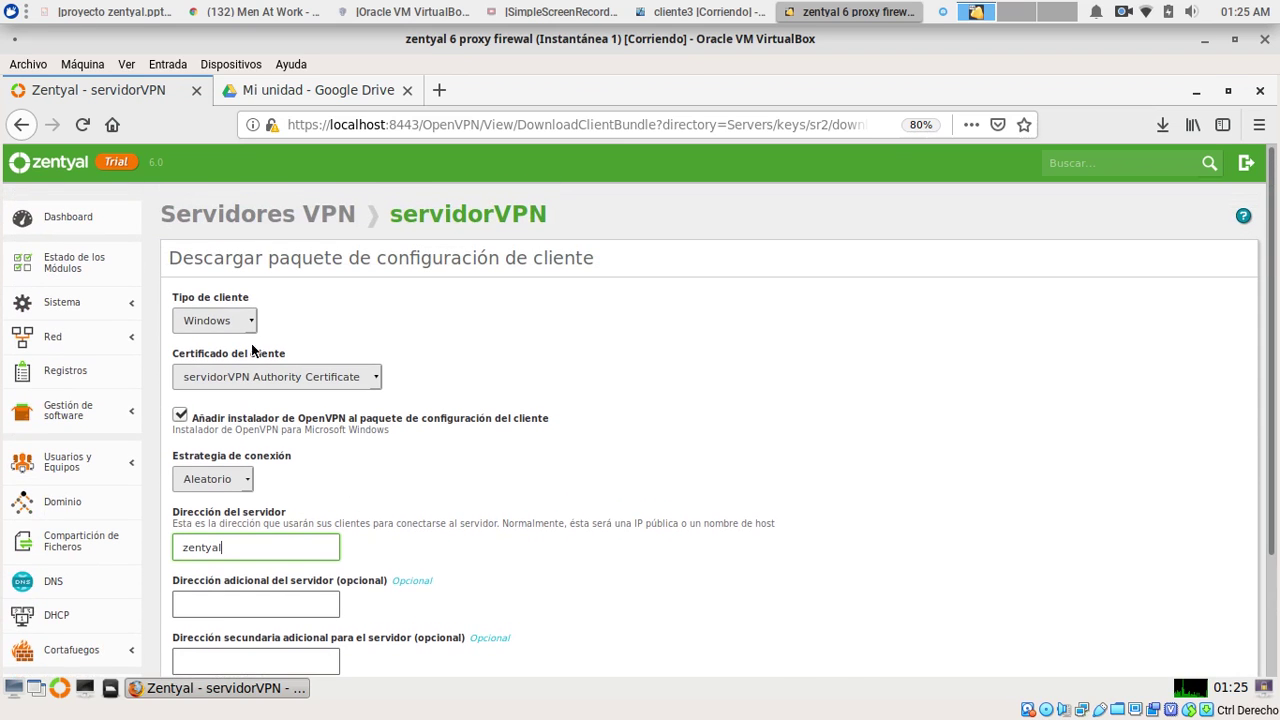
left_click(222, 218)
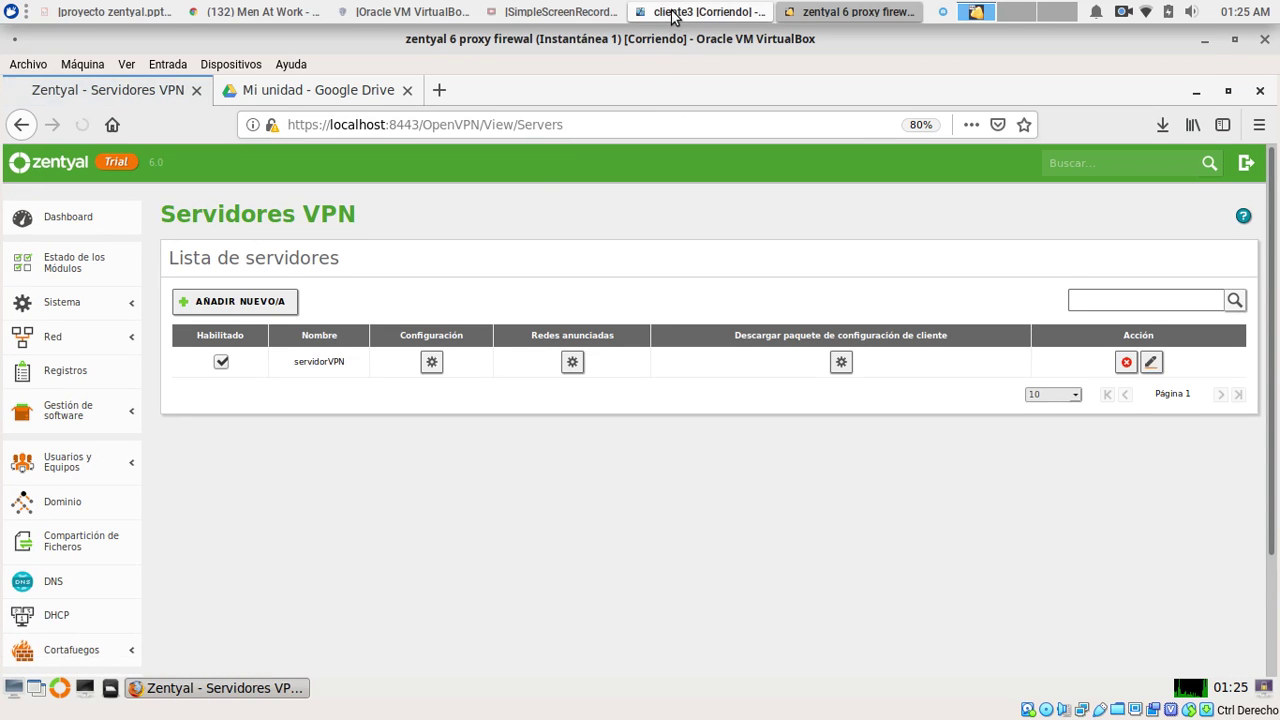
Switch to the cliente3 virtual machine, open the extracted servidorVPN-client-vpn-servicioVPN folder and widen its window to view the bundle's files
left_click(669, 14)
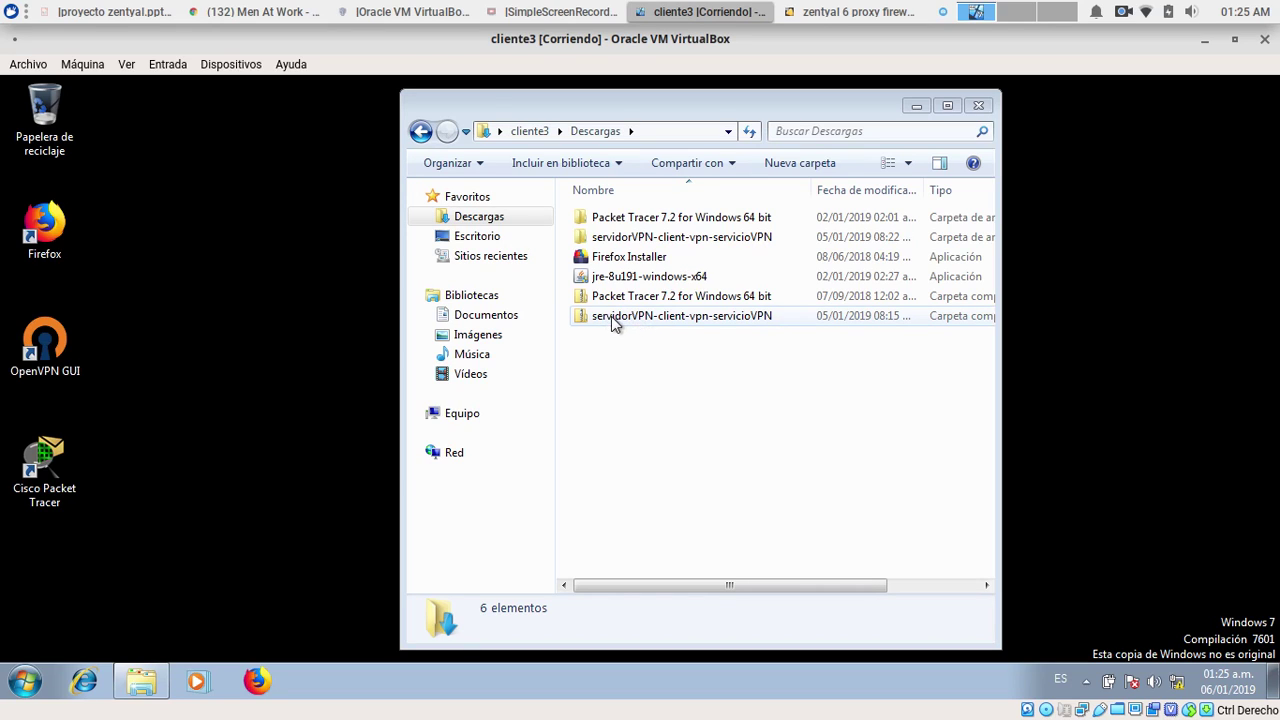
left_click(694, 240)
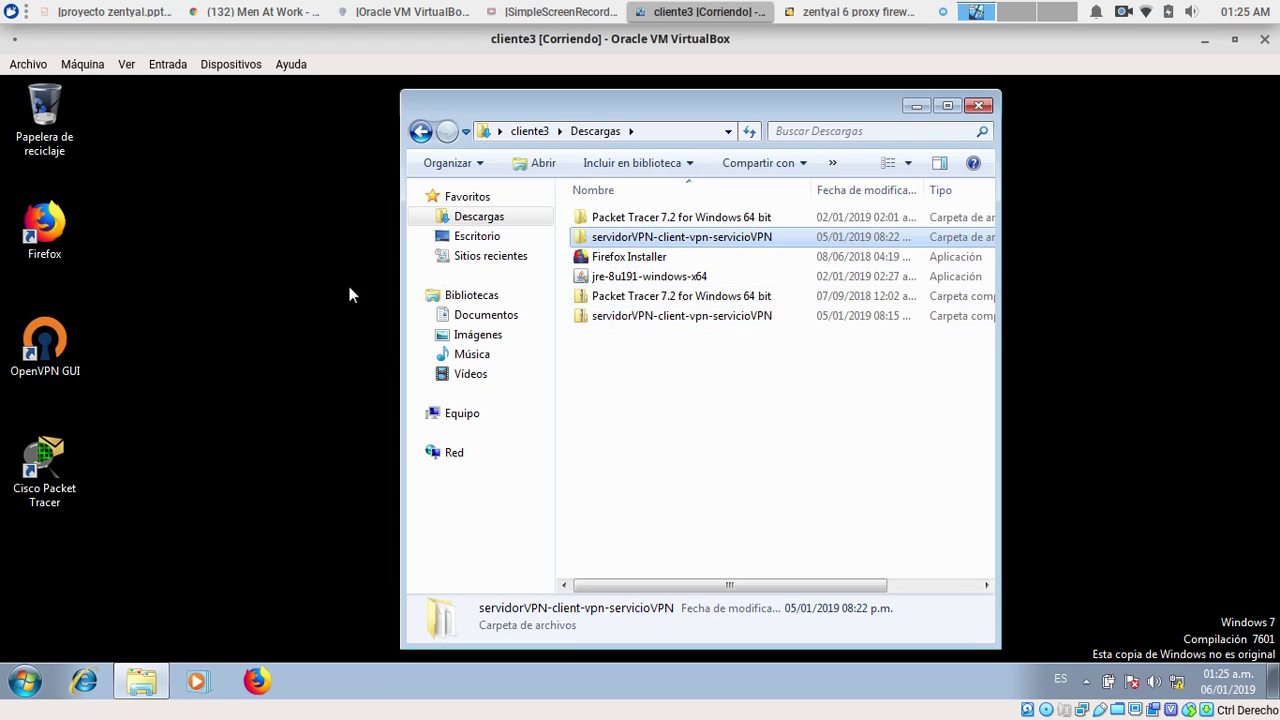
double_click(603, 240)
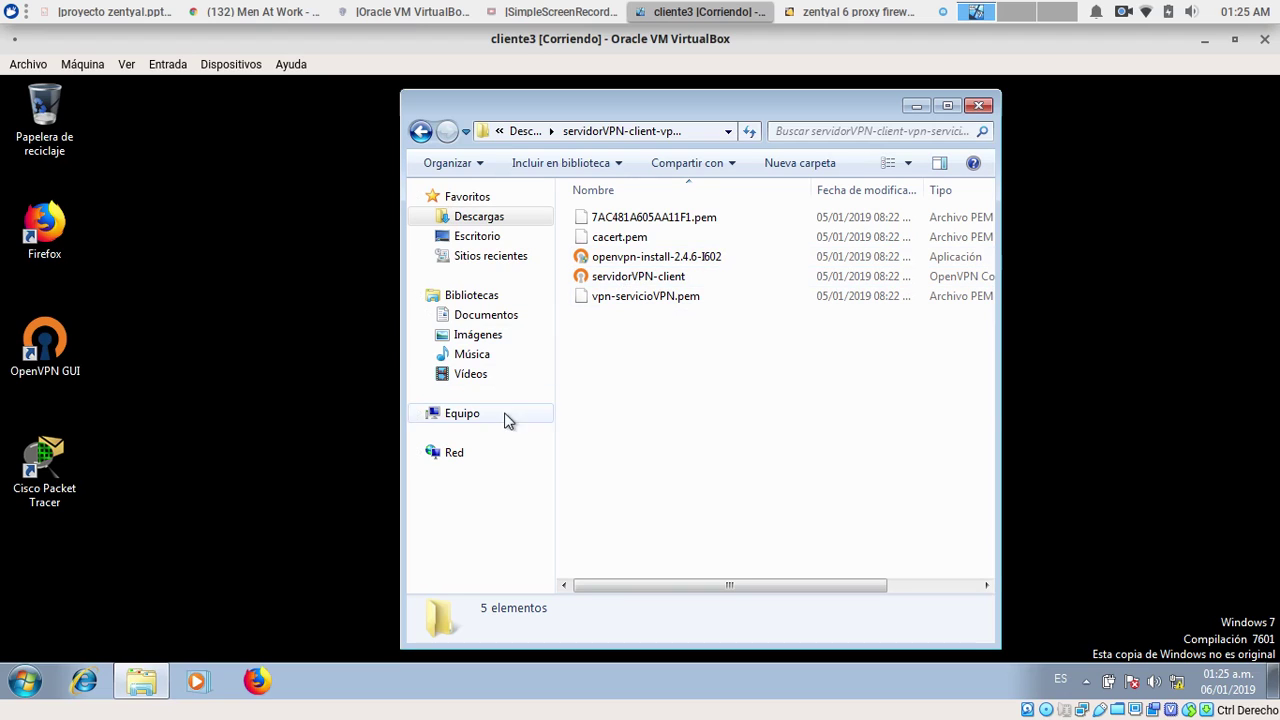
left_click_drag(855, 589, 918, 590)
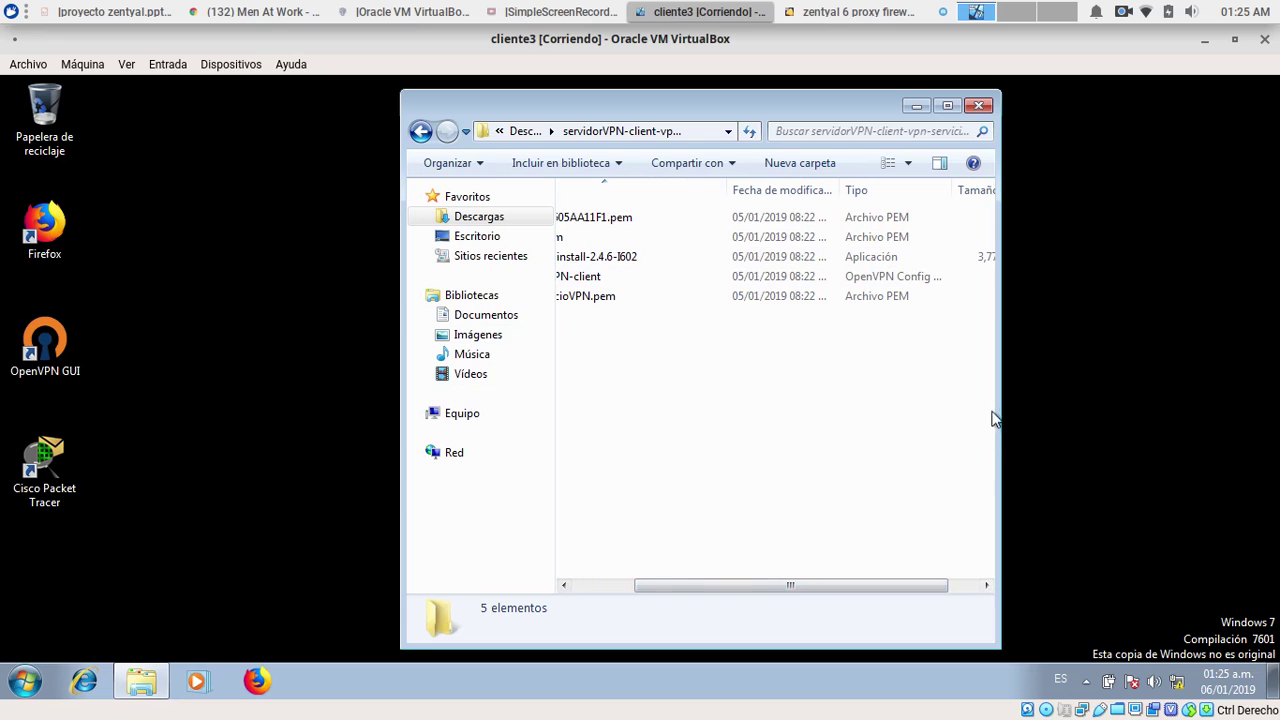
left_click_drag(997, 396, 1201, 397)
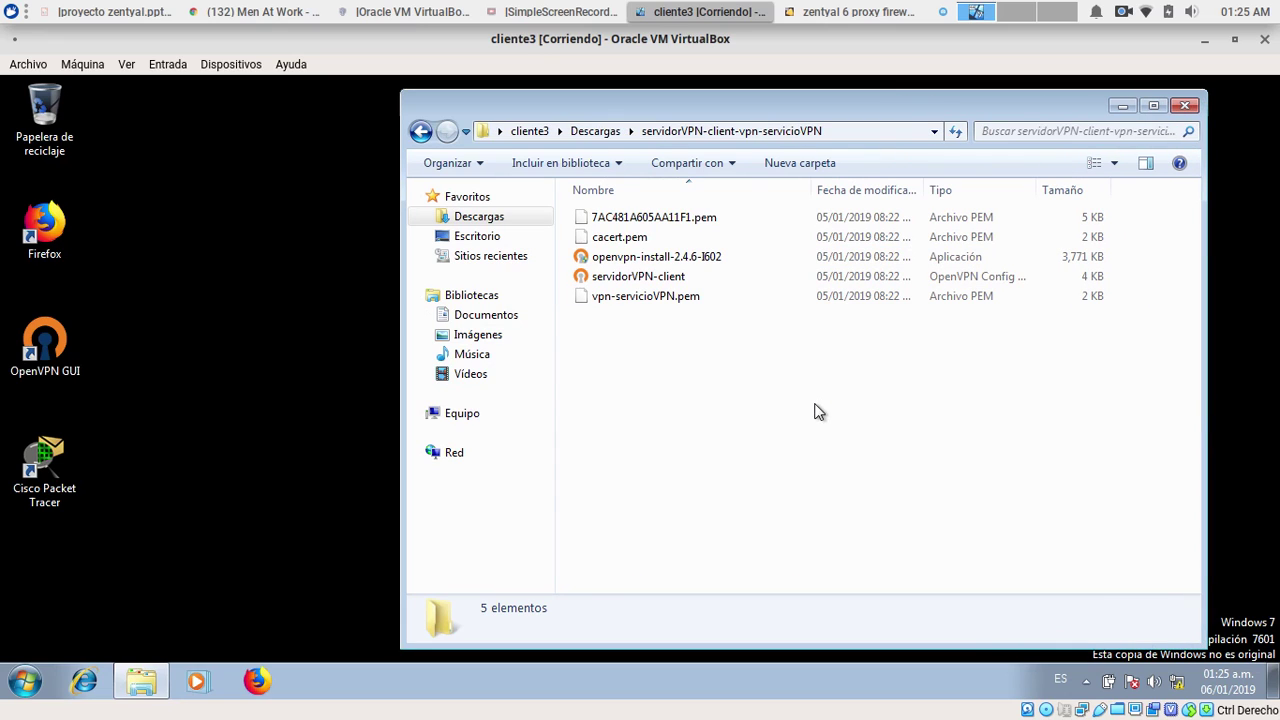
left_click(641, 262)
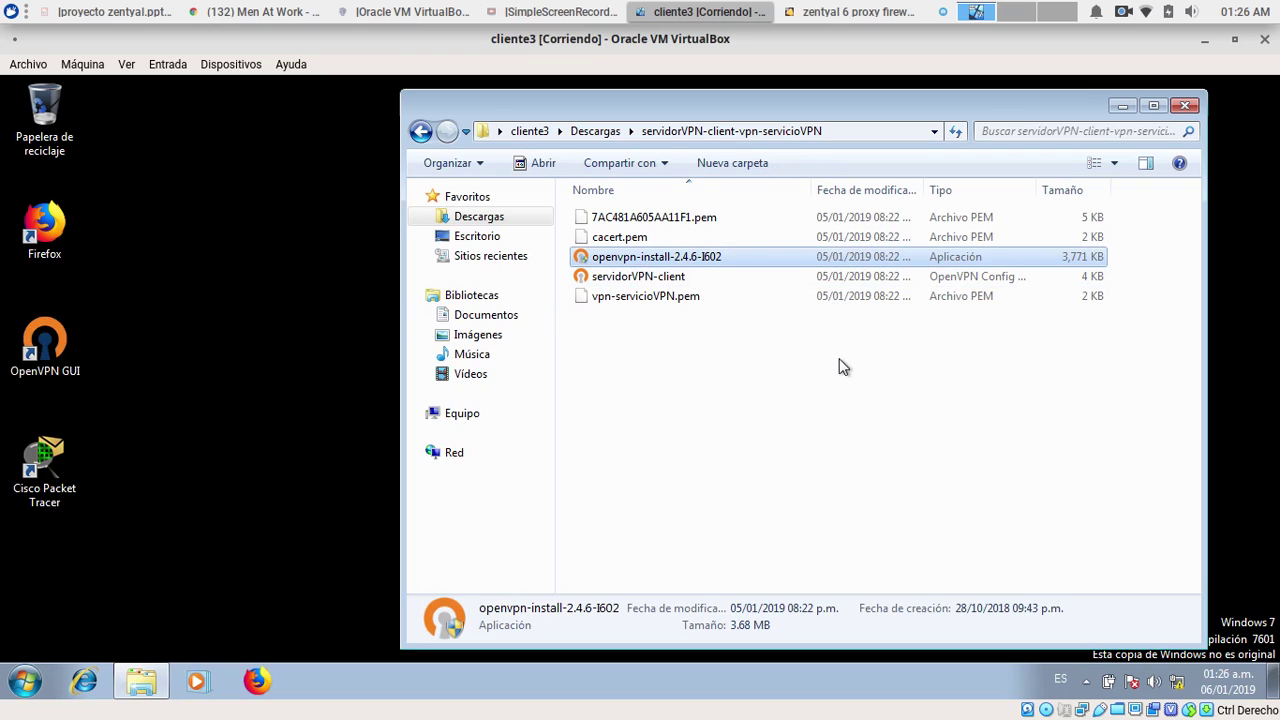
left_click(857, 418)
left_click(1086, 680)
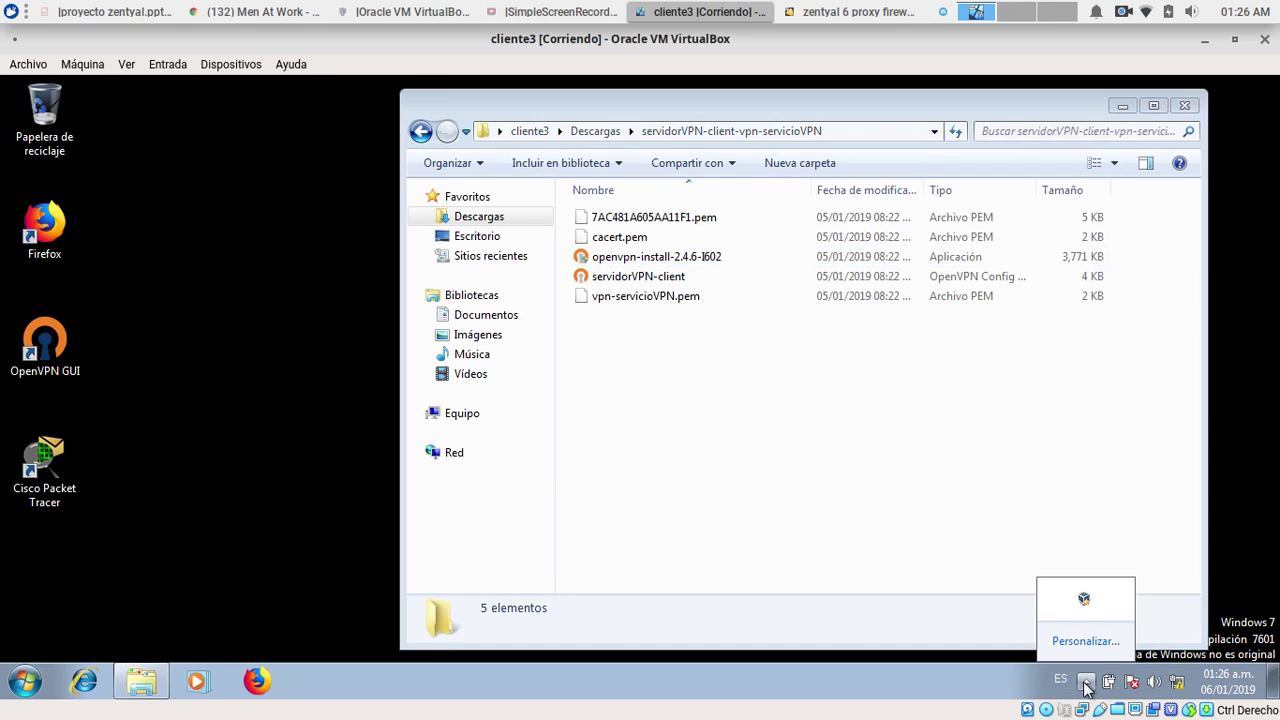
left_click(257, 575)
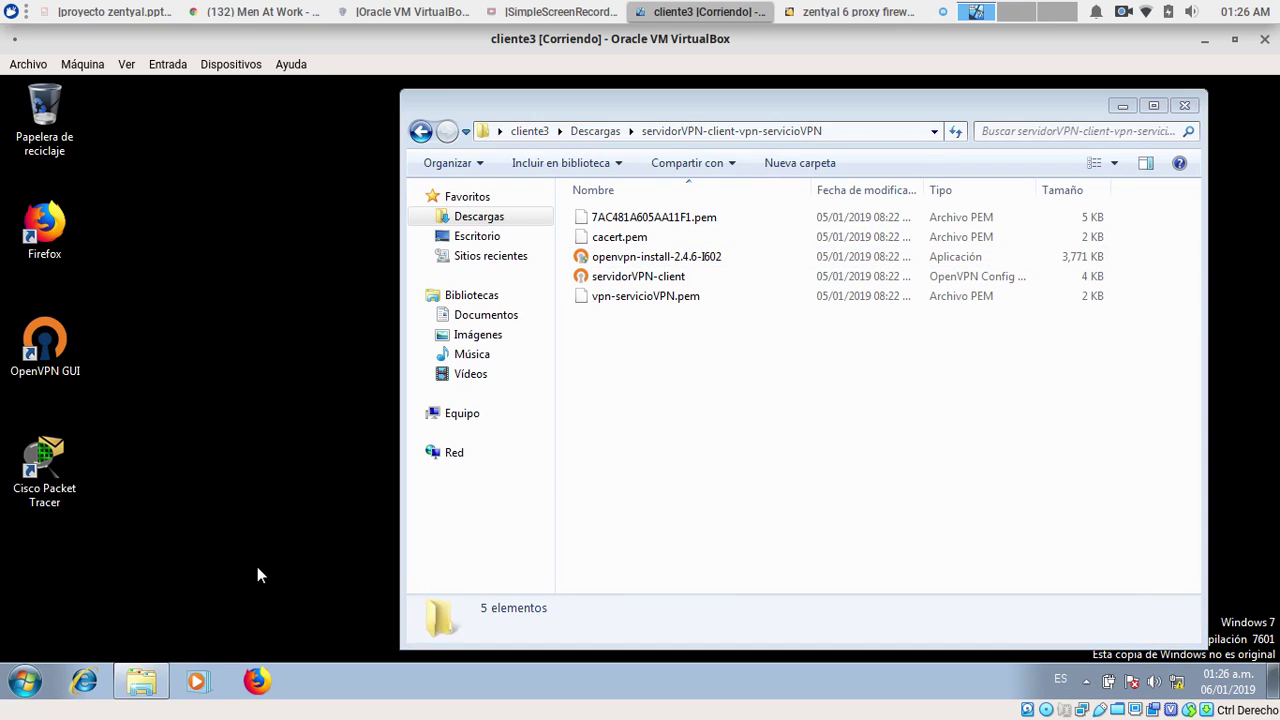
left_click(22, 681)
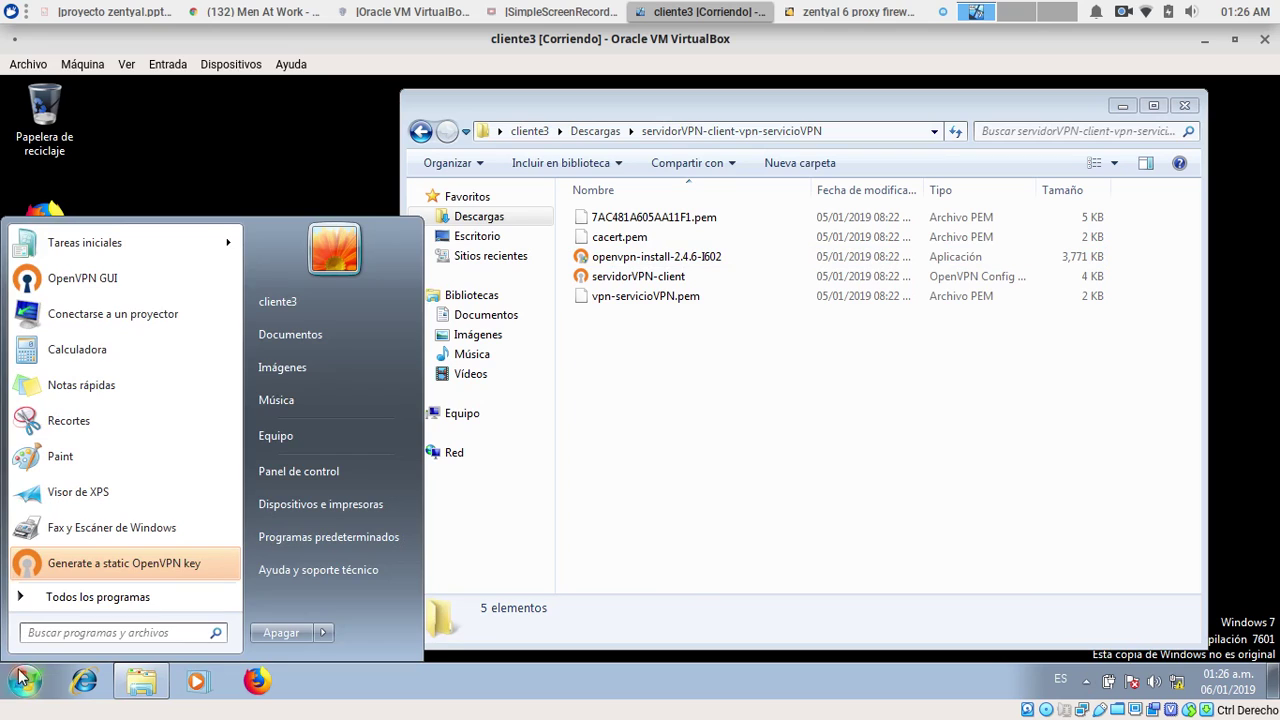
left_click(58, 568)
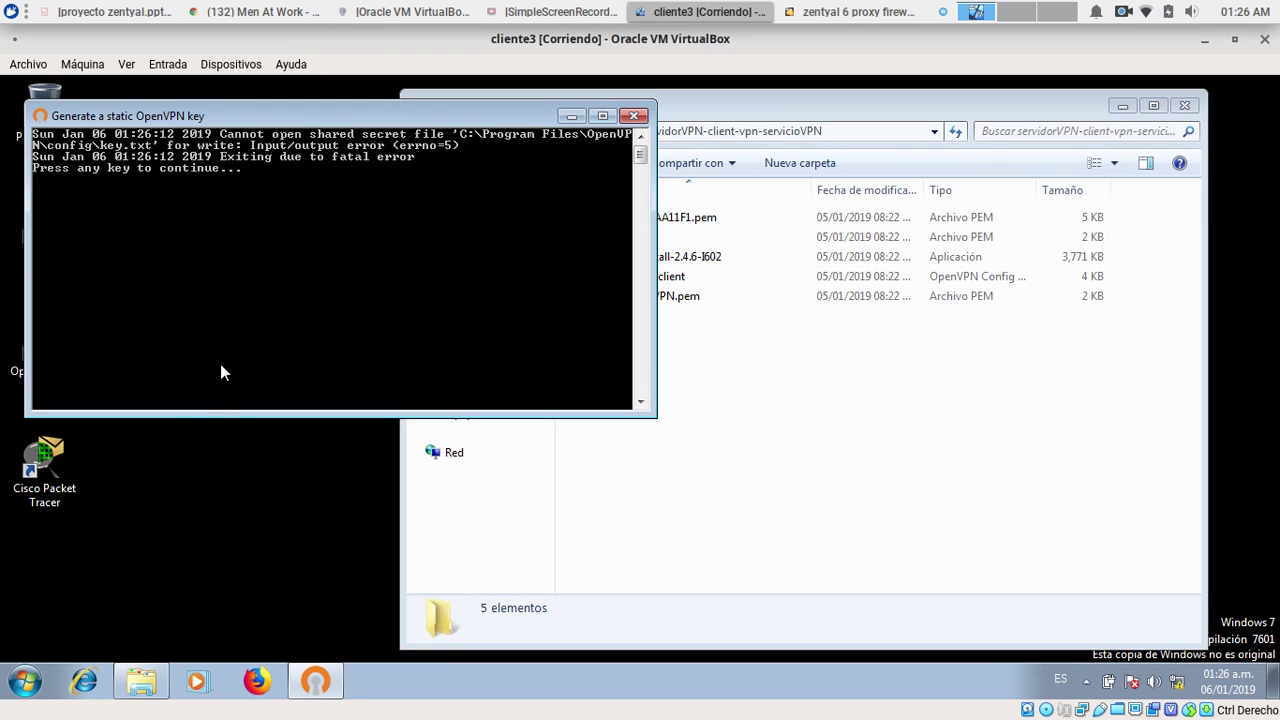
key("Return")
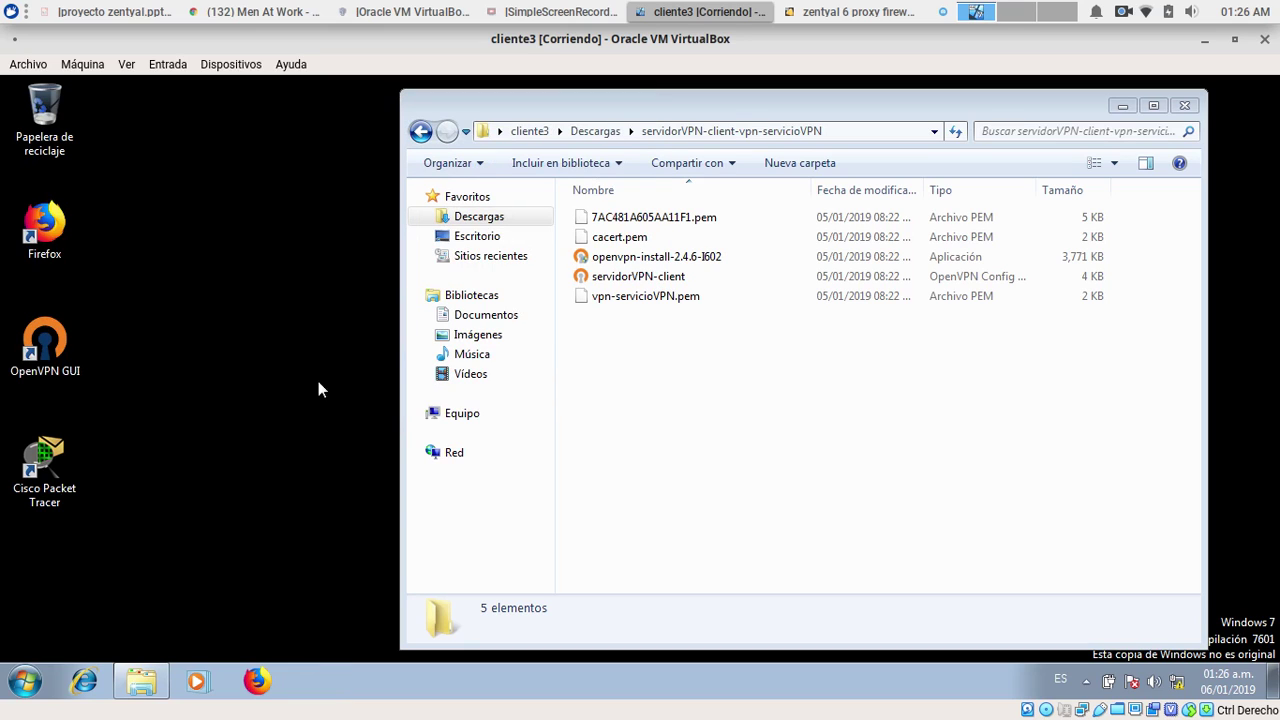
left_click(1086, 681)
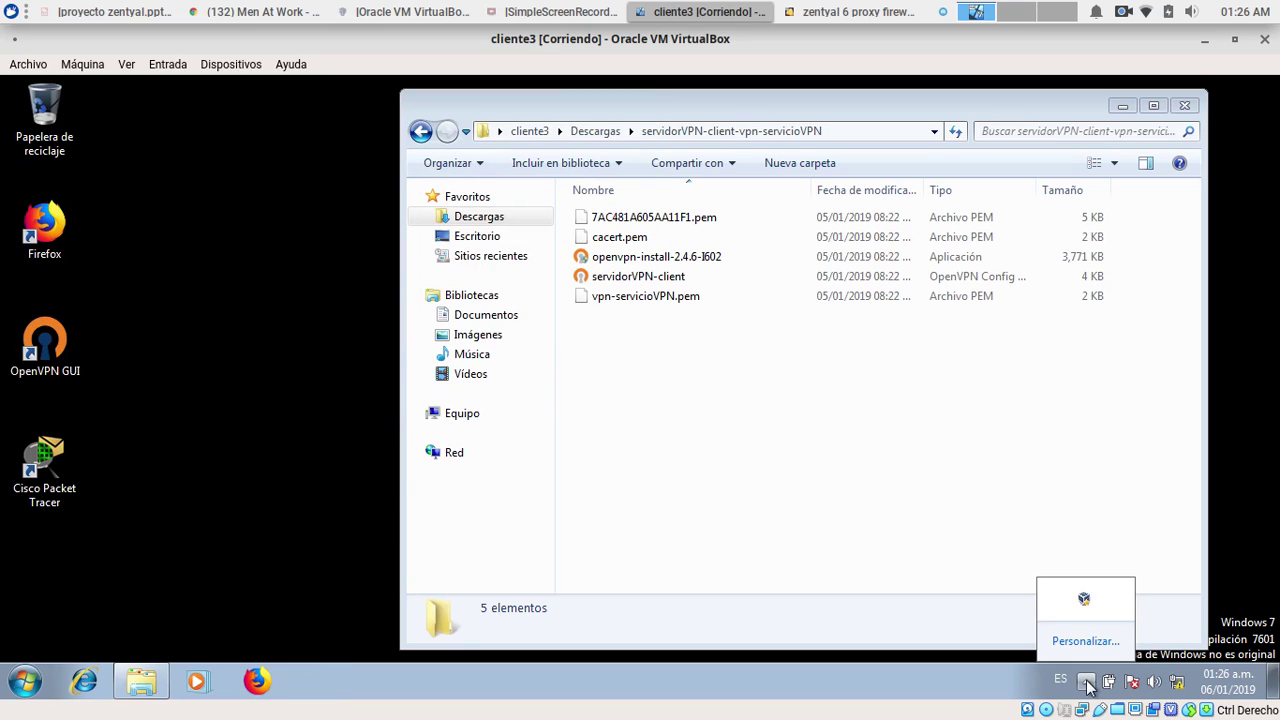
left_click(952, 587)
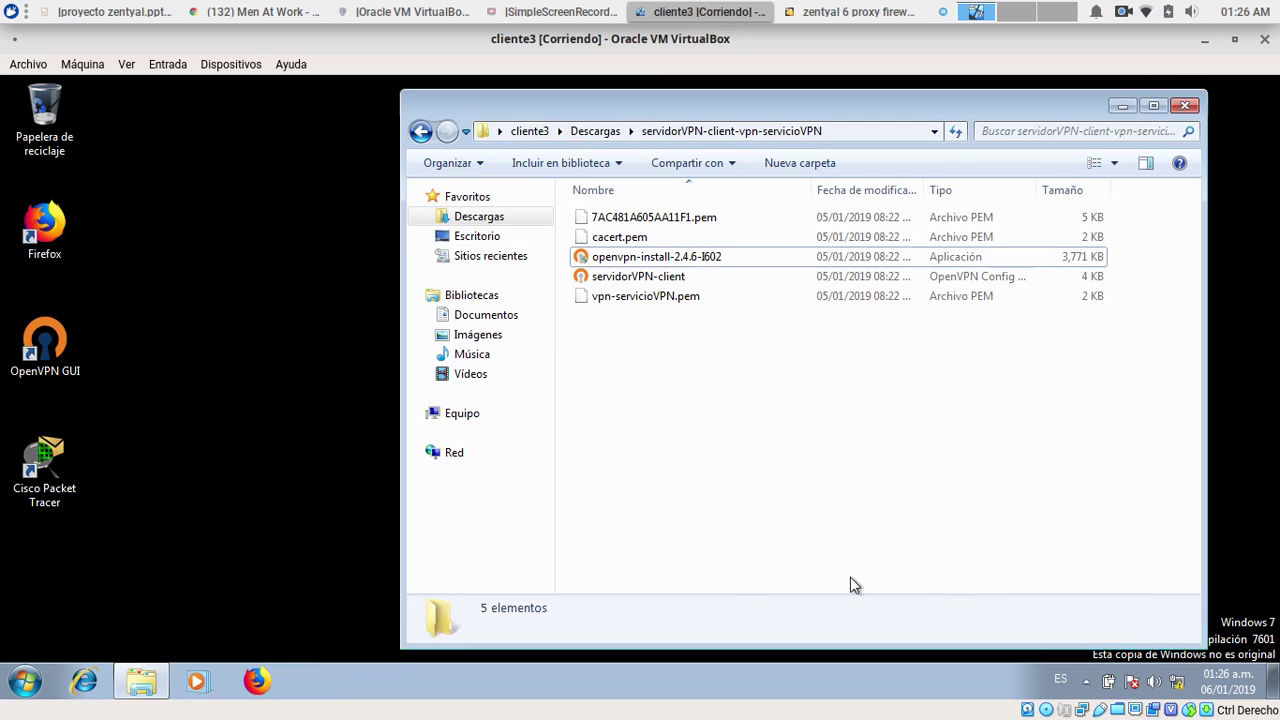
left_click(22, 684)
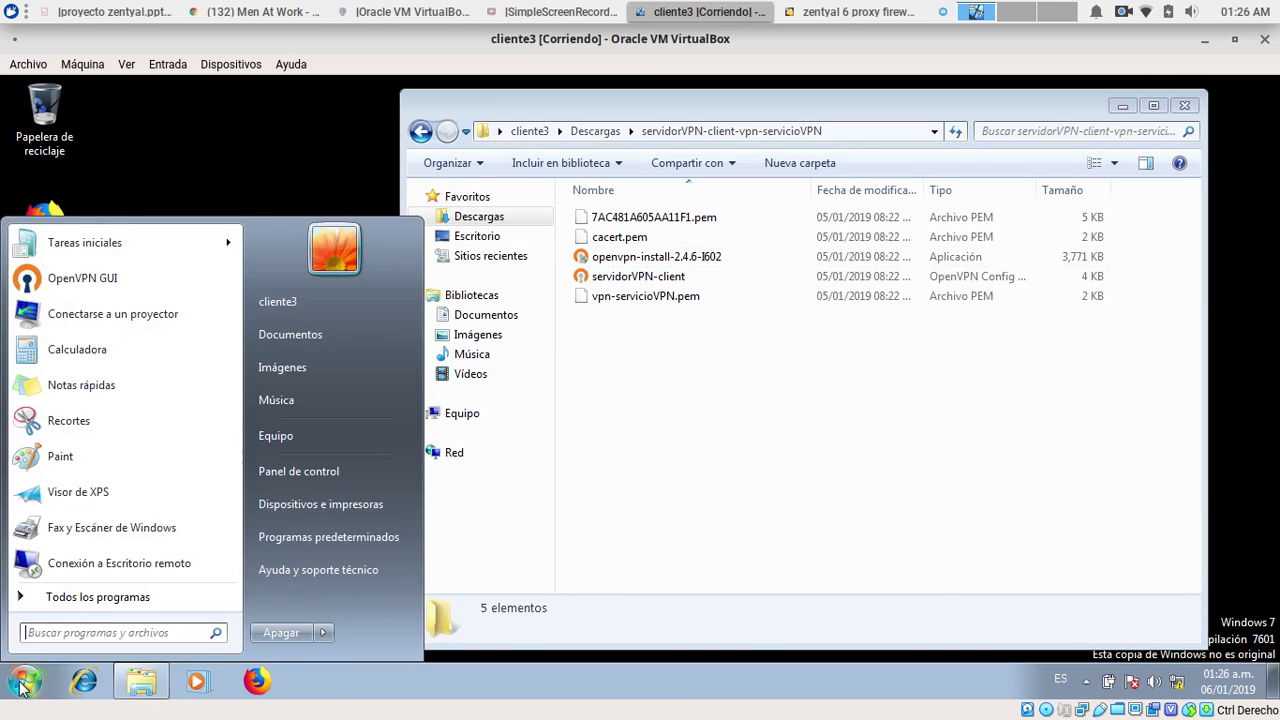
left_click(103, 600)
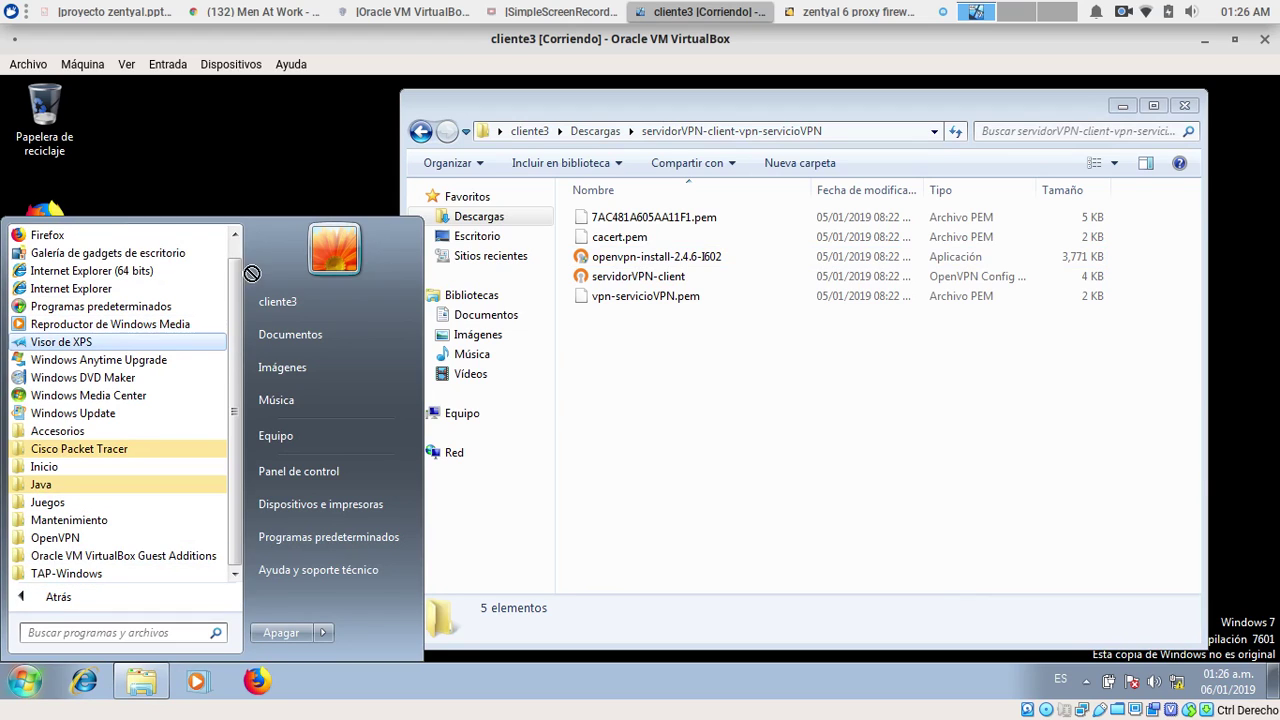
left_click(234, 234)
left_click(128, 220)
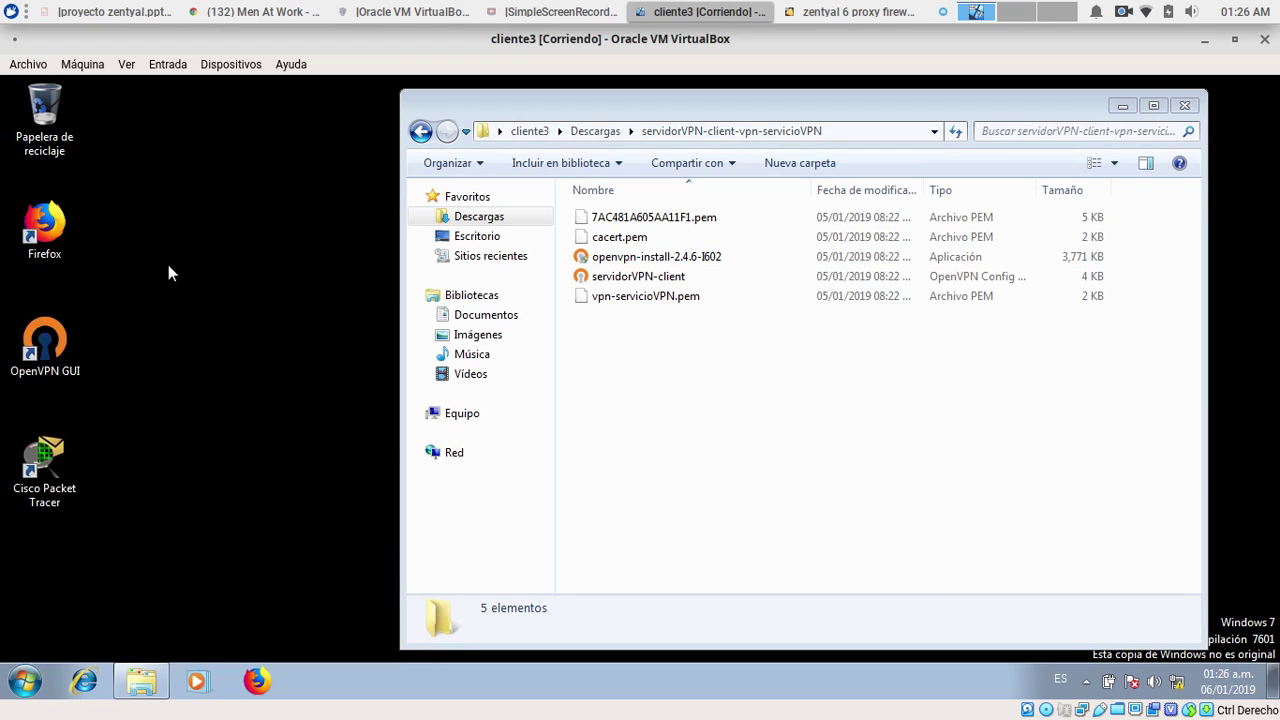
Launch OpenVPN GUI, connect this client to the VPN server and check the connection status
left_click(61, 340)
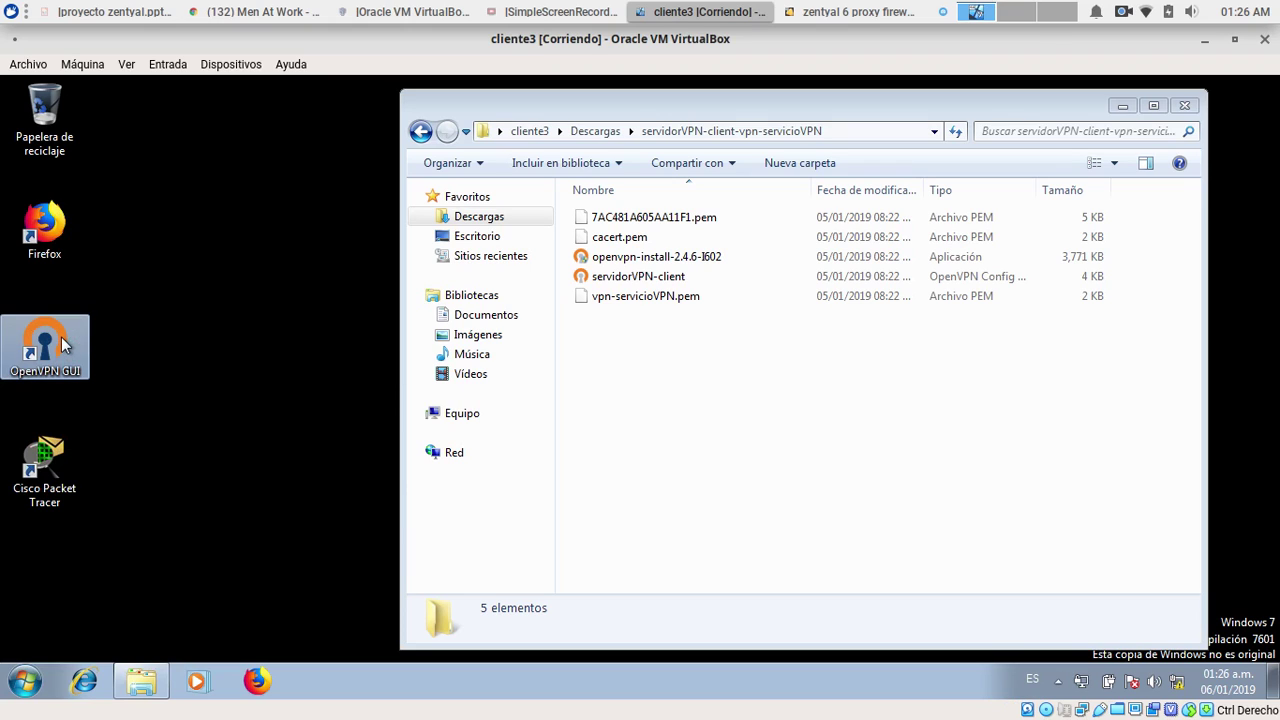
right_click(1080, 680)
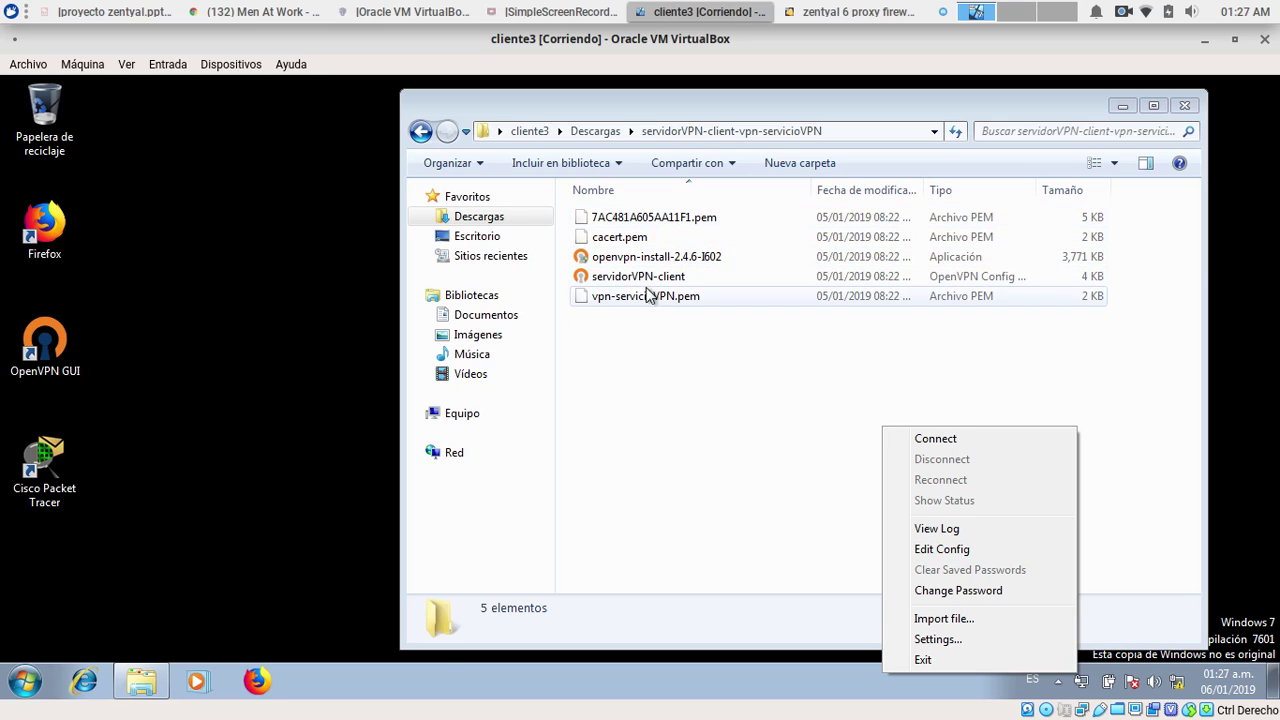
left_click(935, 440)
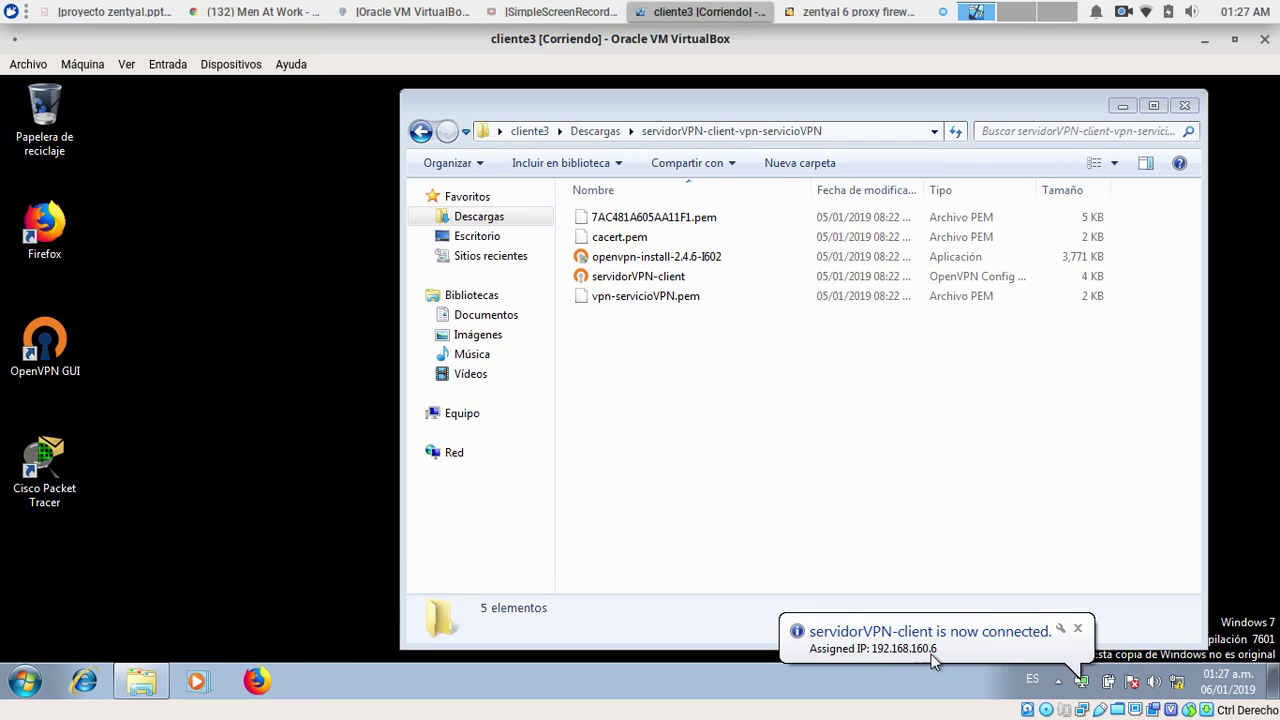
mouse_move(1083, 688)
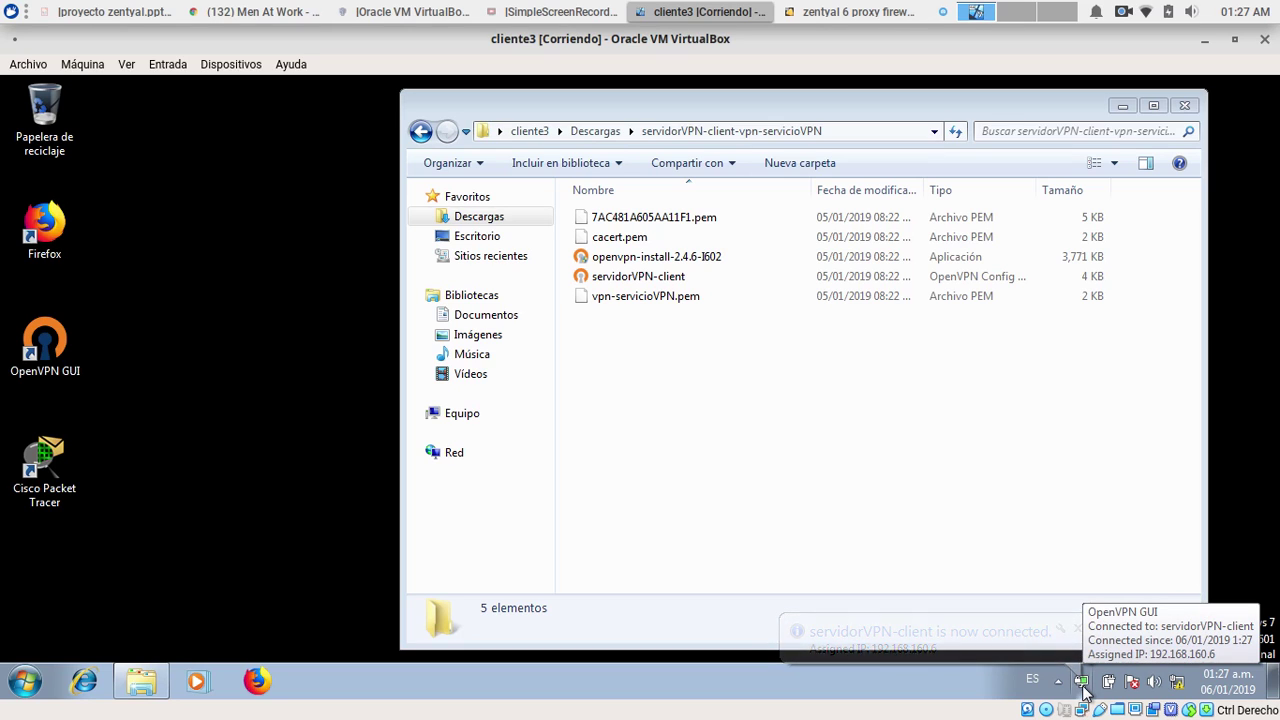
Open a Command Prompt on the Windows client with cmd
left_click(25, 681)
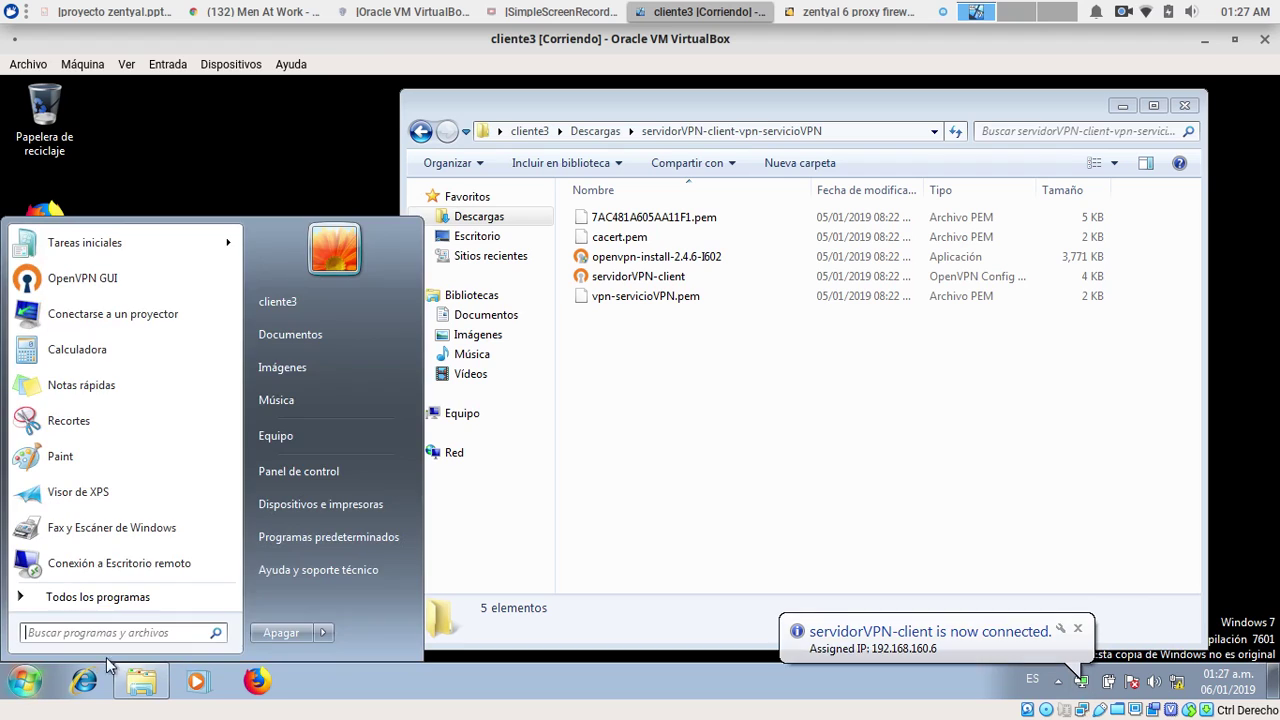
type("cm")
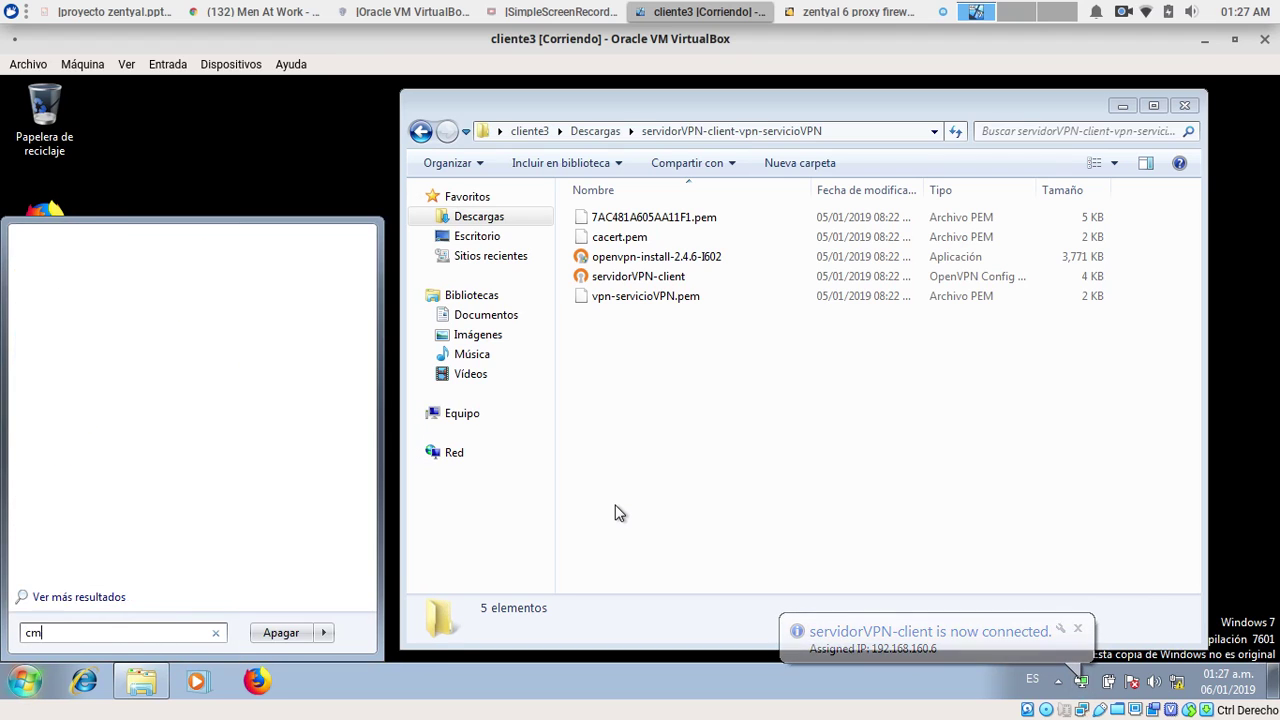
type("d")
key("Return")
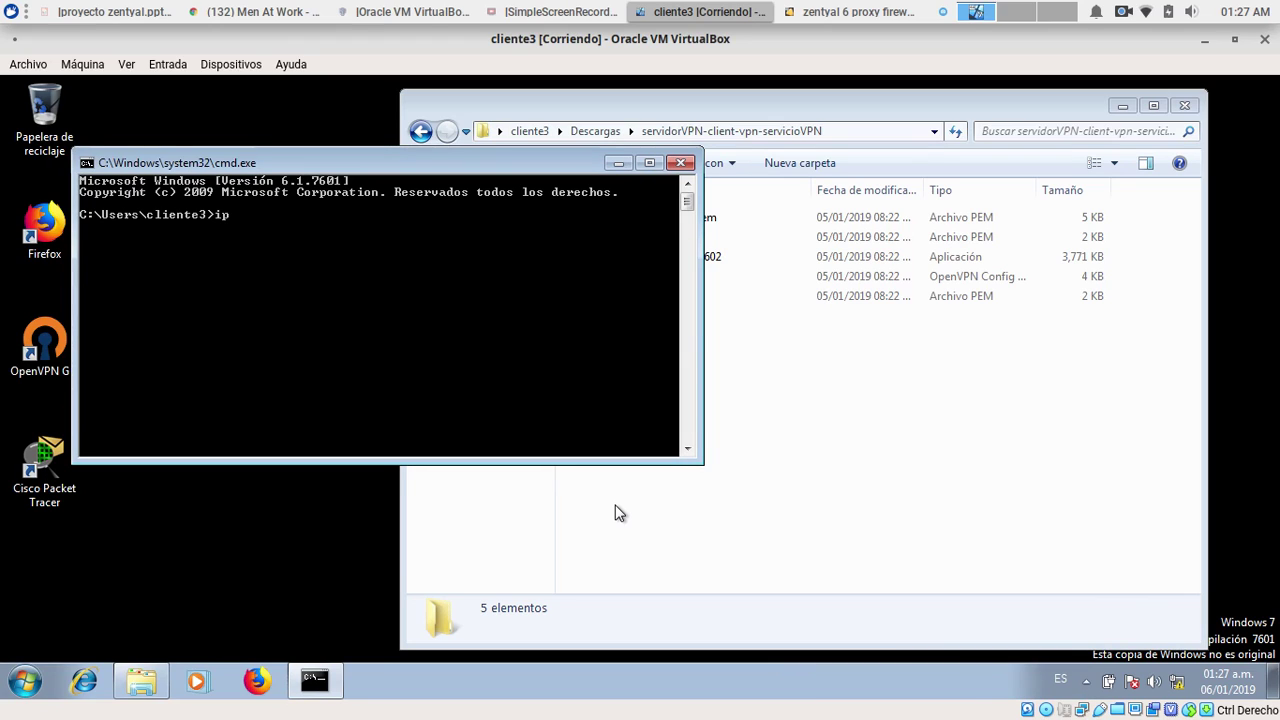
Run ipconfig and enlarge the Command Prompt window upwards to examine the network adapters' addresses
type("ipcofn")
key("BackSpace")
key("BackSpace")
key("BackSpace")
key("BackSpace")
type("nfig")
key("Return")
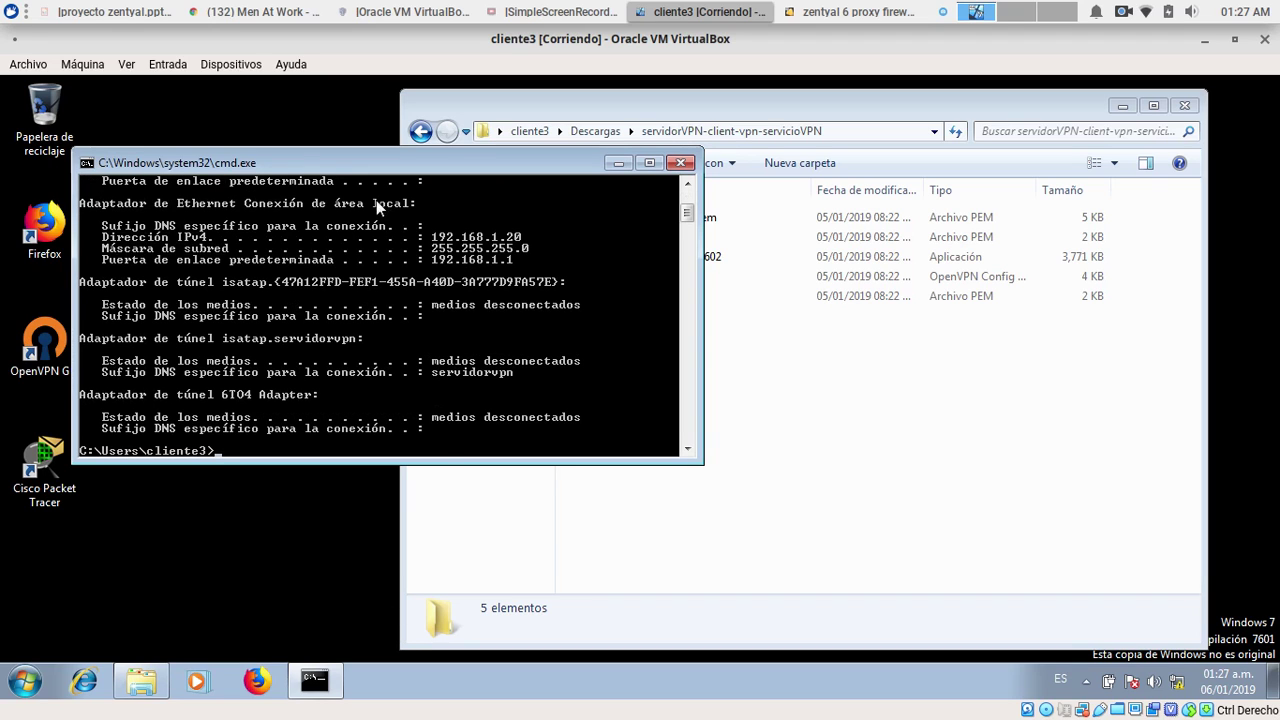
left_click_drag(272, 150, 266, 102)
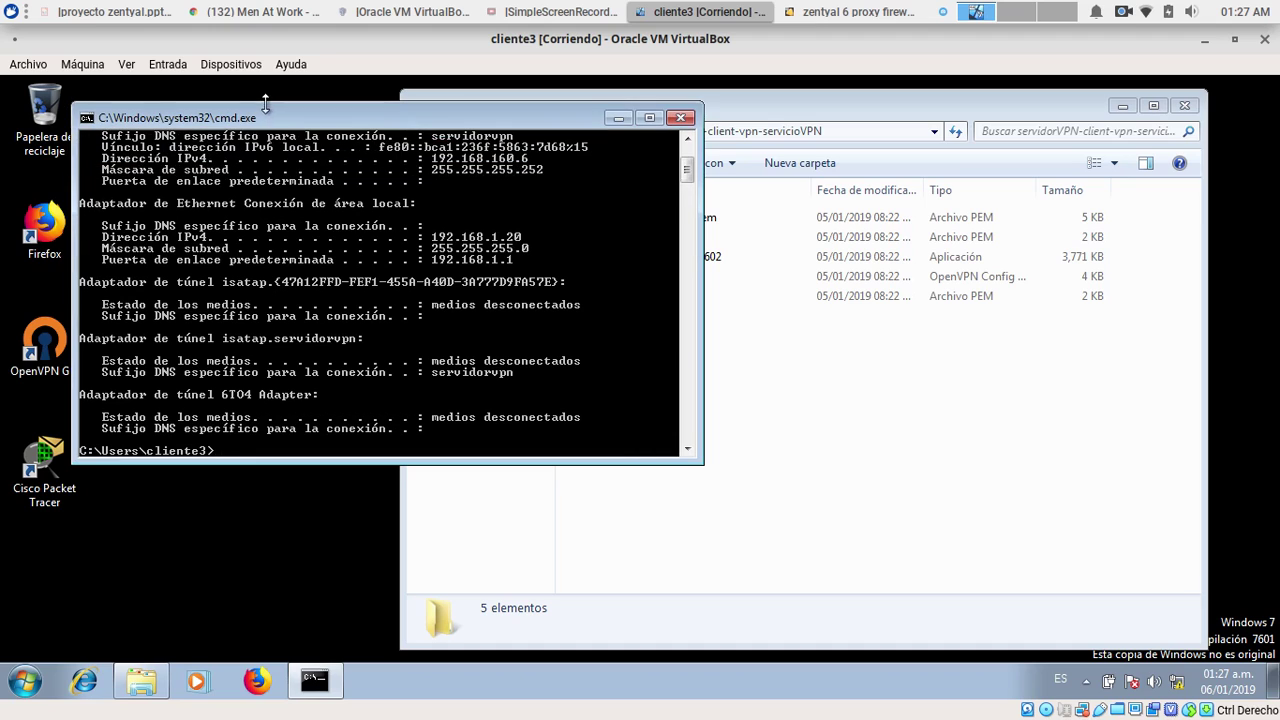
Enlarge the Command Prompt window downwards, examine the VPN and local adapters' addresses in the ipconfig output, and move the window clear of the folder path
left_click_drag(310, 462, 323, 519)
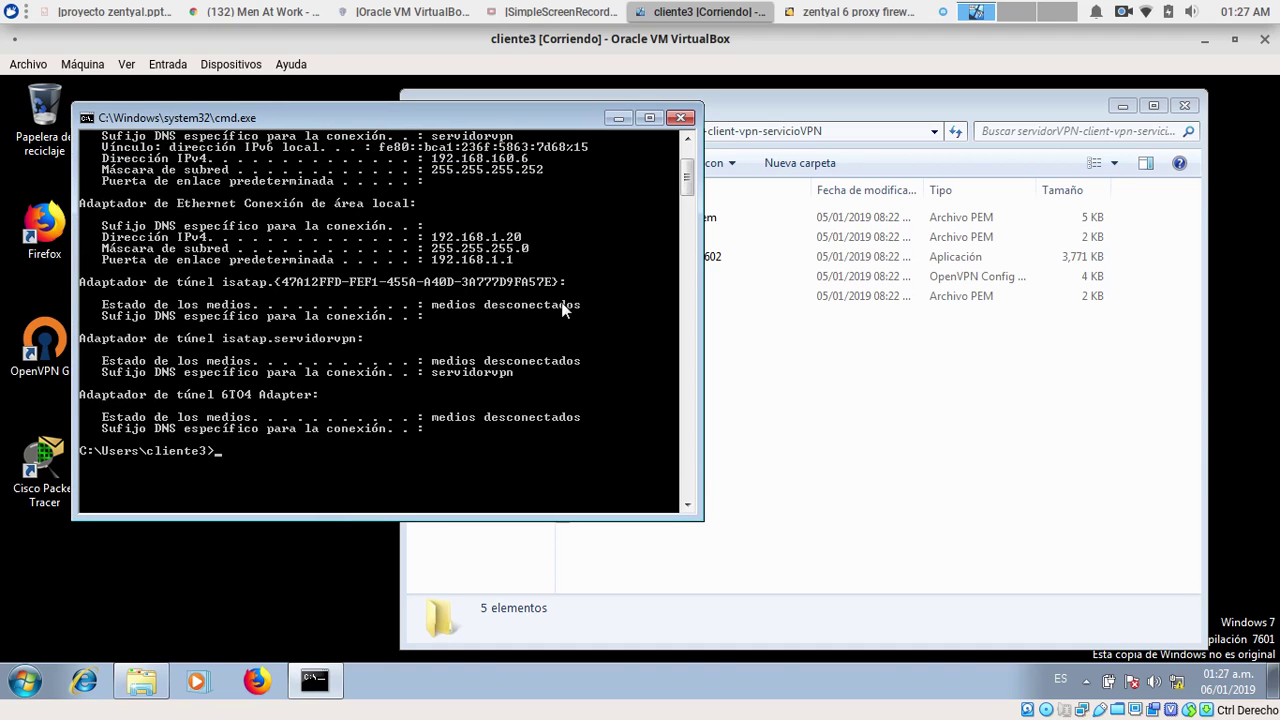
left_click(686, 142)
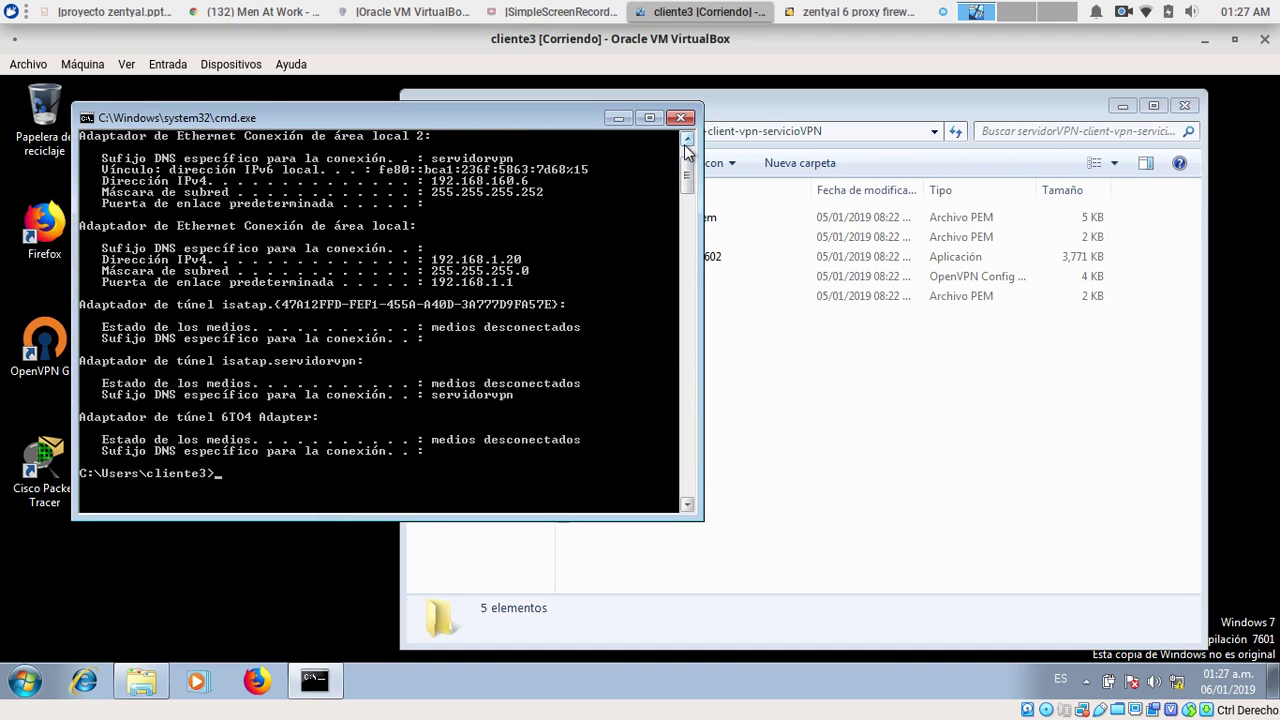
left_click(686, 142)
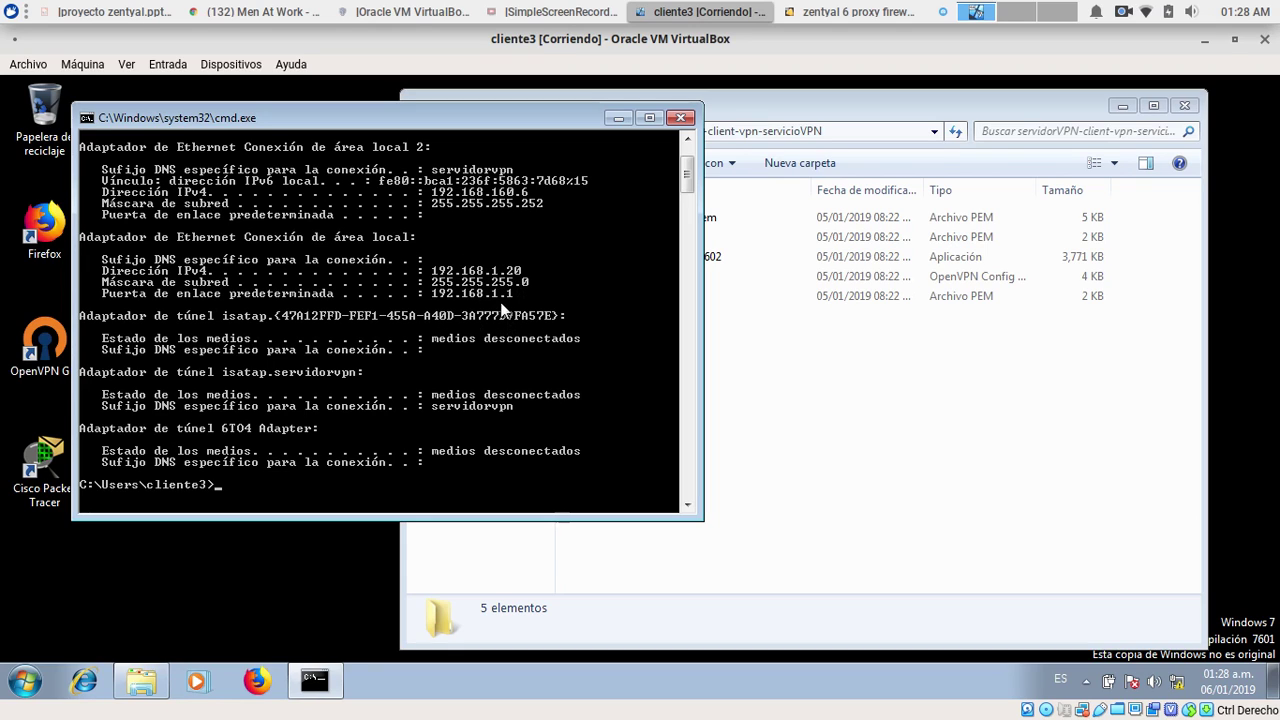
left_click_drag(426, 119, 378, 183)
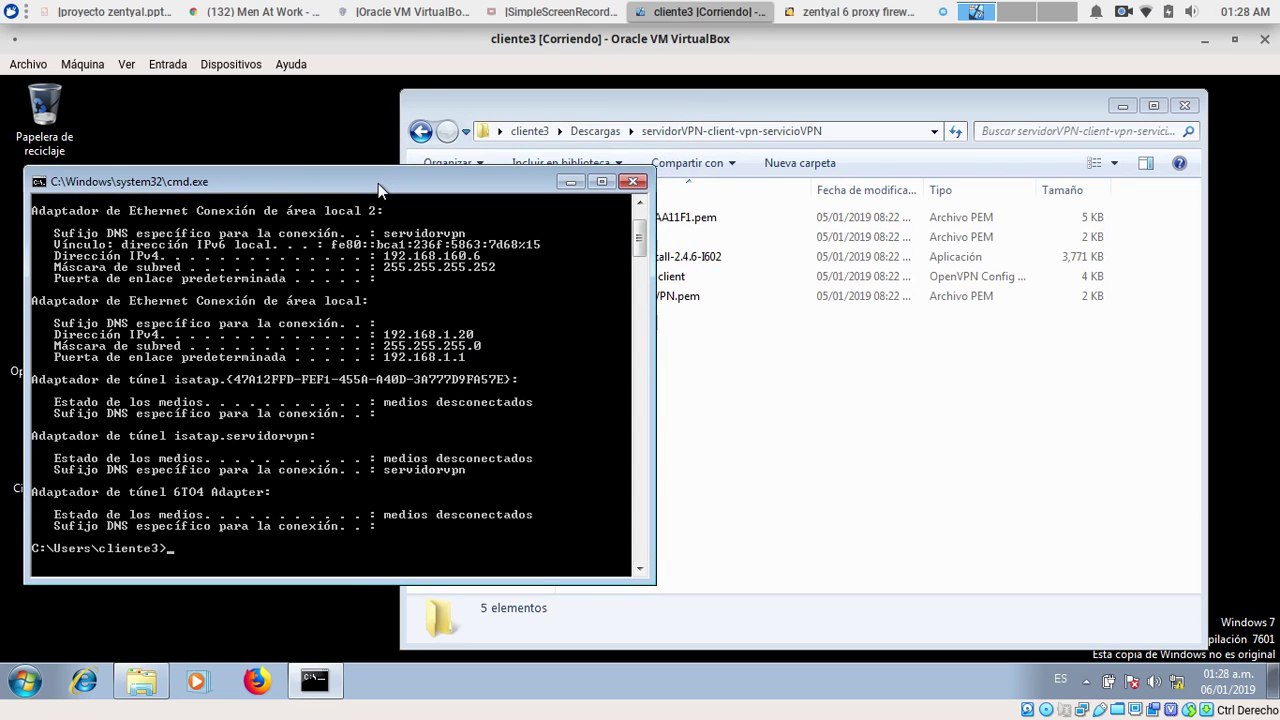
Show the status of the servidorVPN-client connection in OpenVPN GUI and widen its window to read the connection log and assigned IP
right_click(1090, 680)
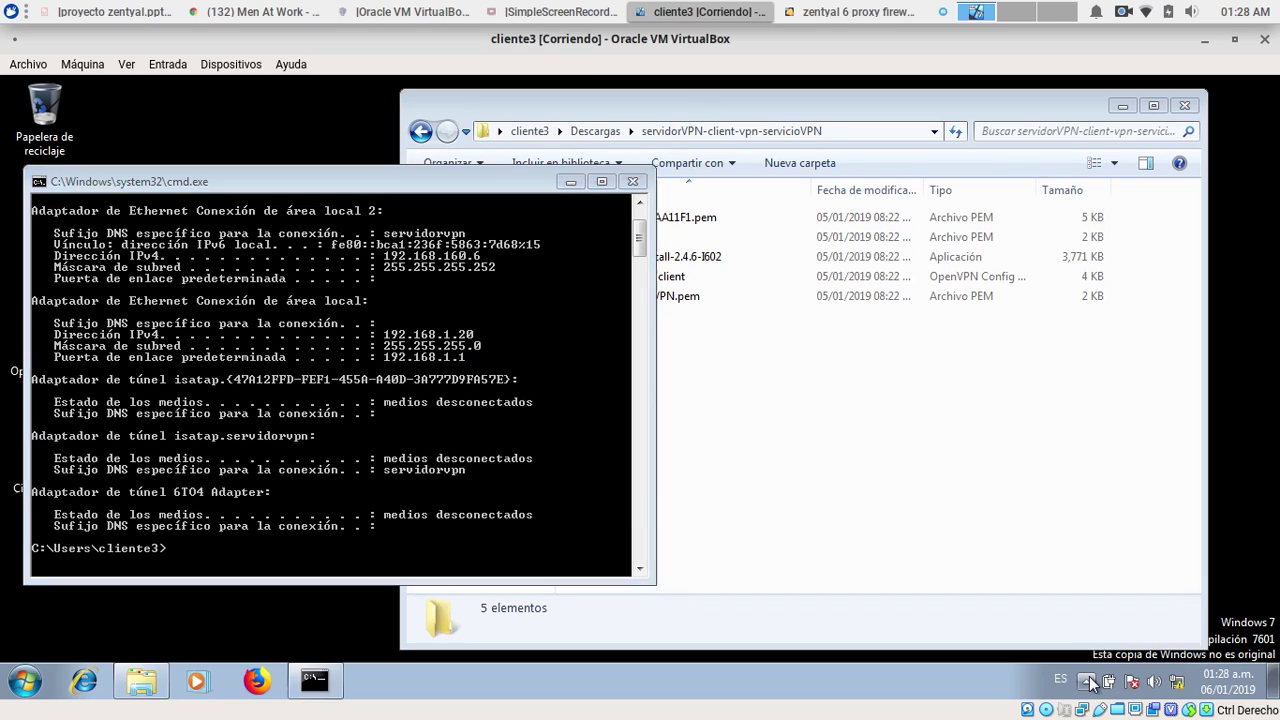
left_click(1090, 680)
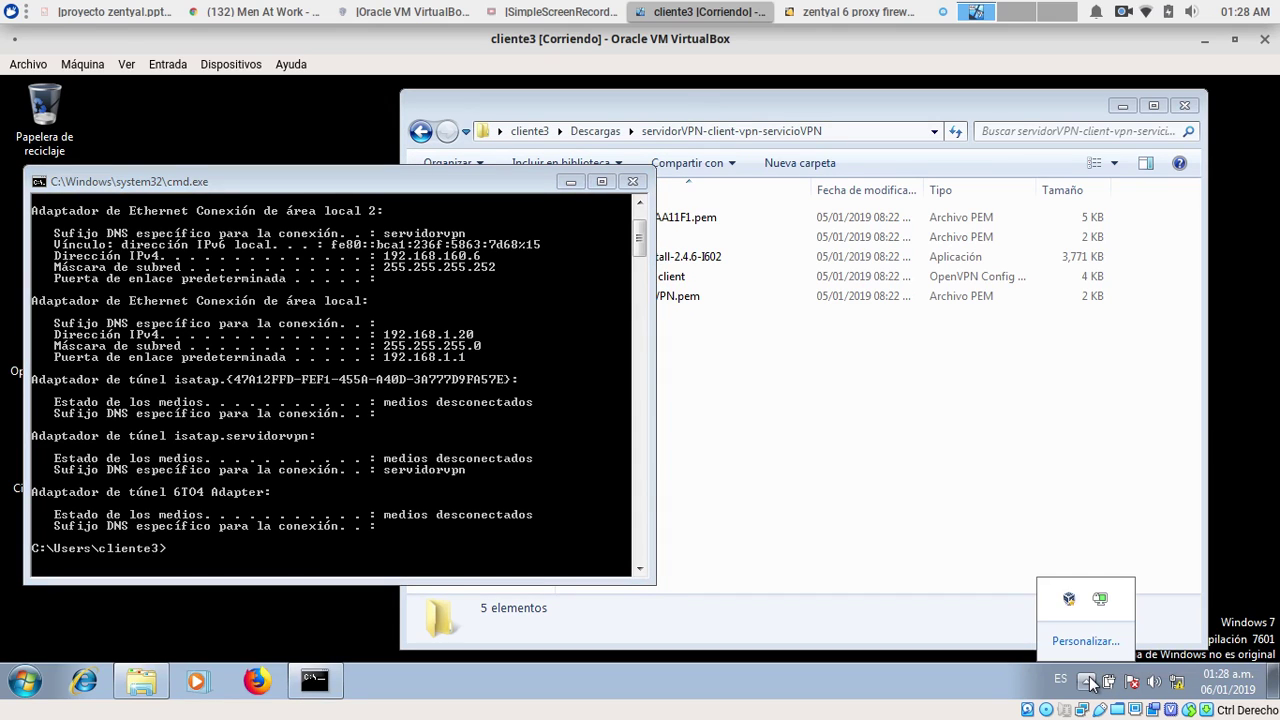
right_click(1101, 599)
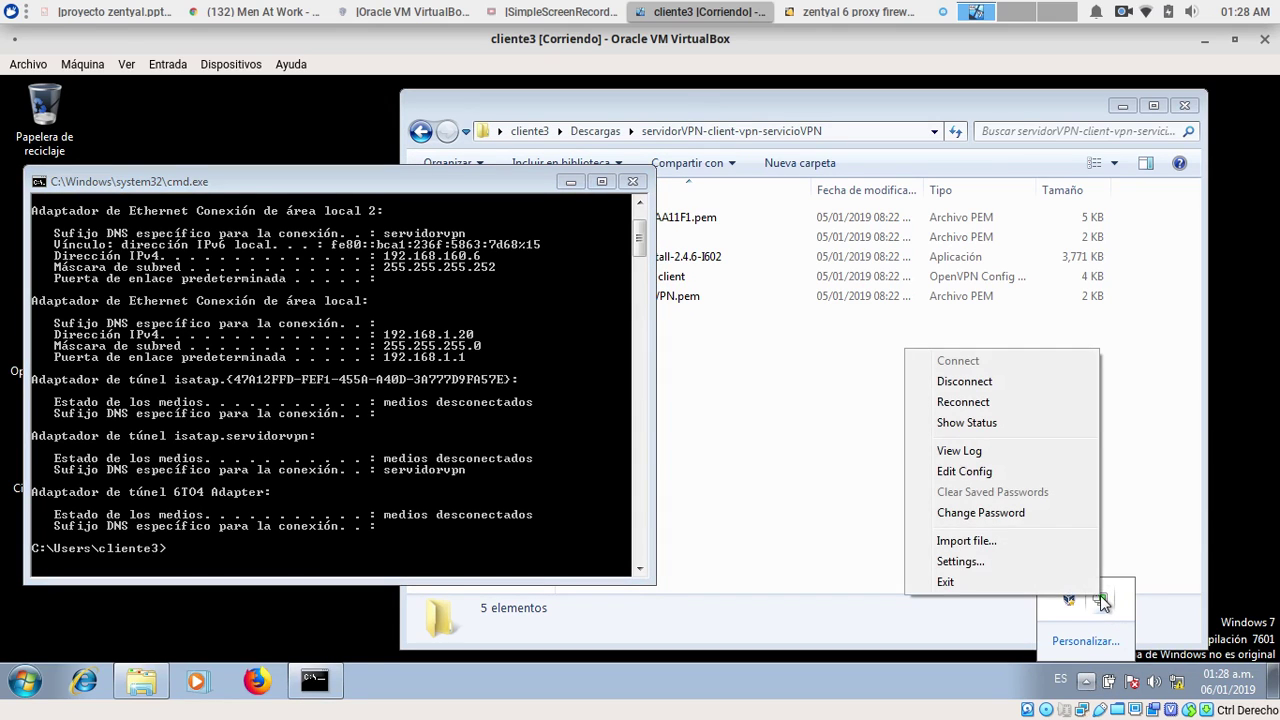
left_click(985, 424)
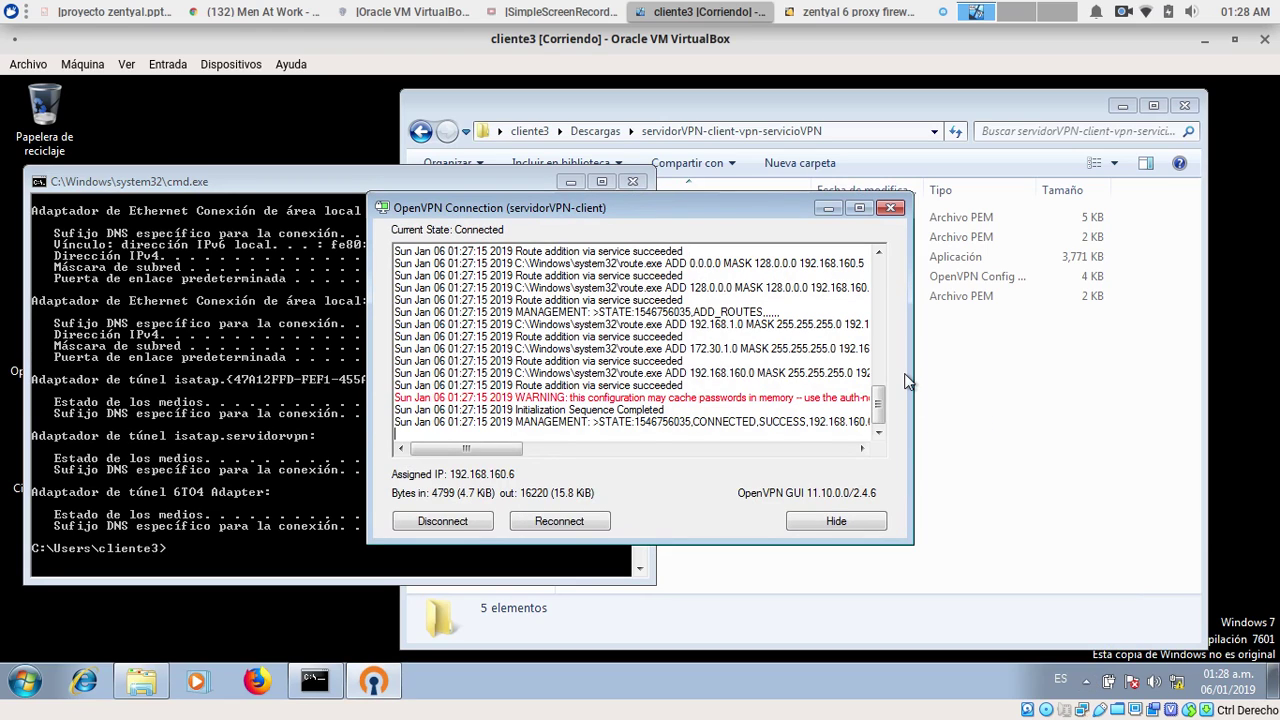
left_click_drag(912, 362, 1110, 389)
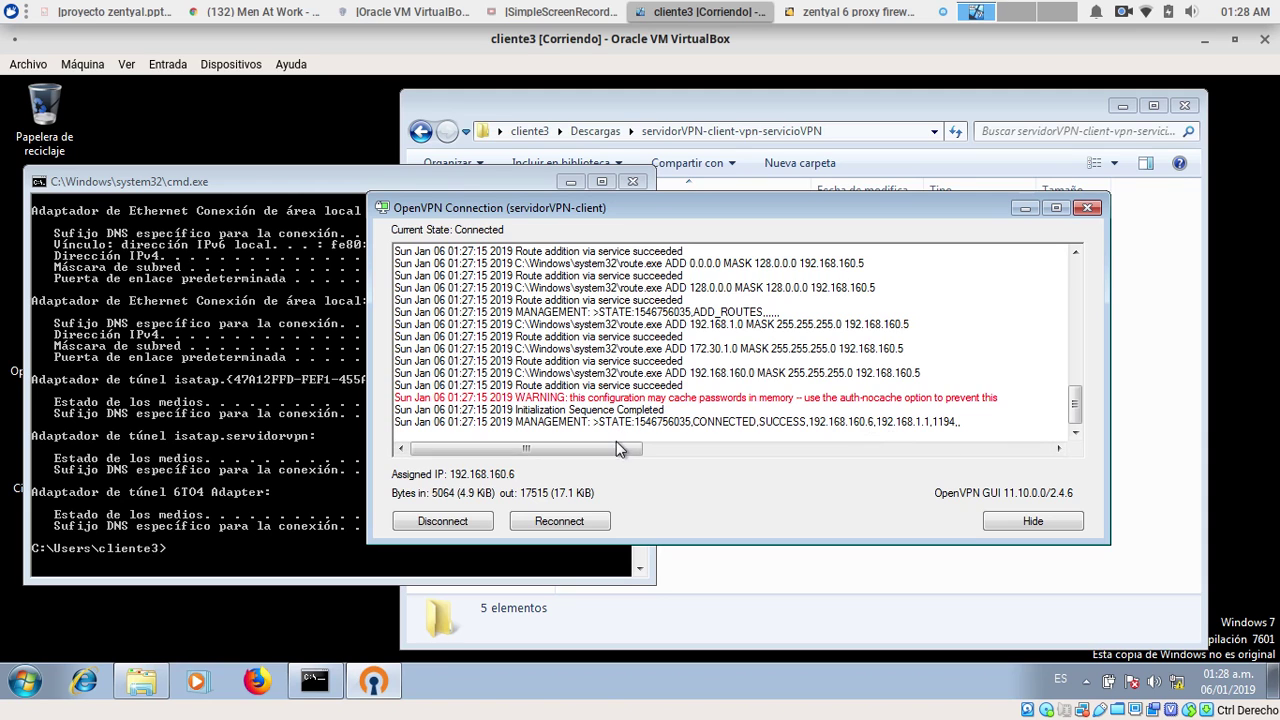
mouse_move(616, 449)
left_mouse_down()
mouse_move(631, 450)
mouse_move(595, 454)
left_mouse_up()
left_click_drag(524, 449, 498, 452)
Switch to the Zentyal virtual machine and open the full report for the VPN domain in Registros
left_click(822, 13)
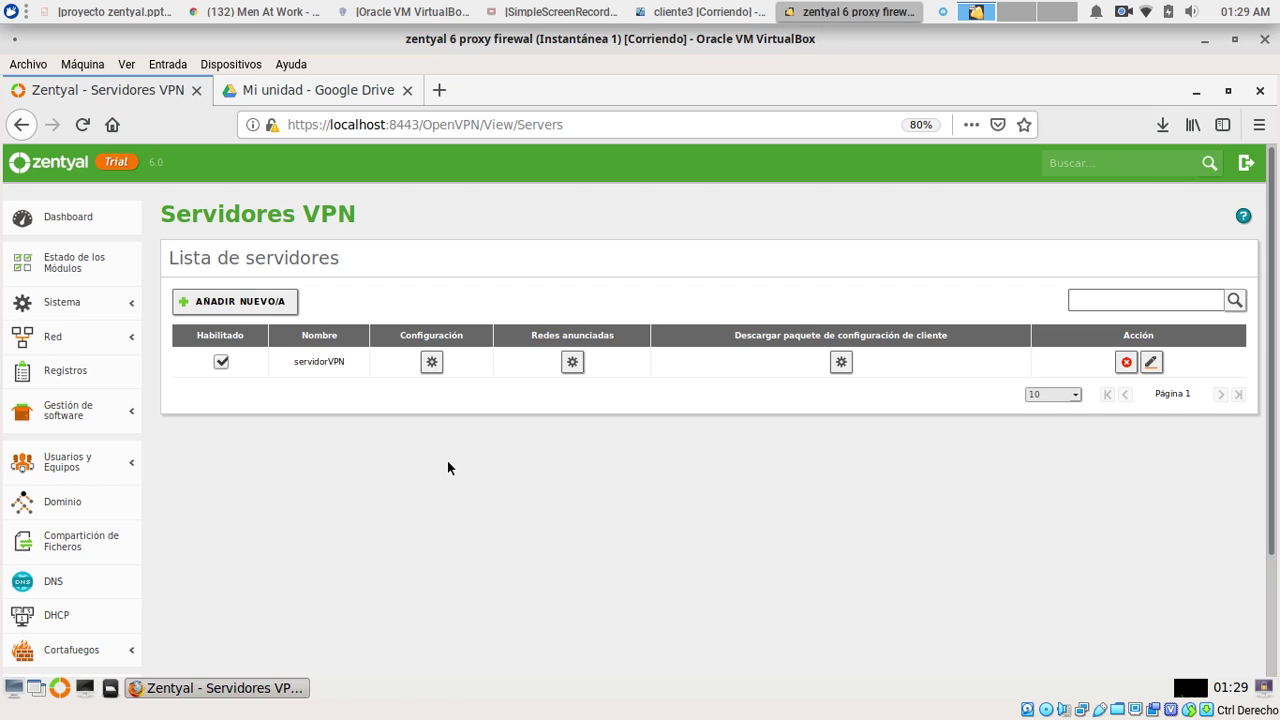
scroll(448, 467, "down", 3)
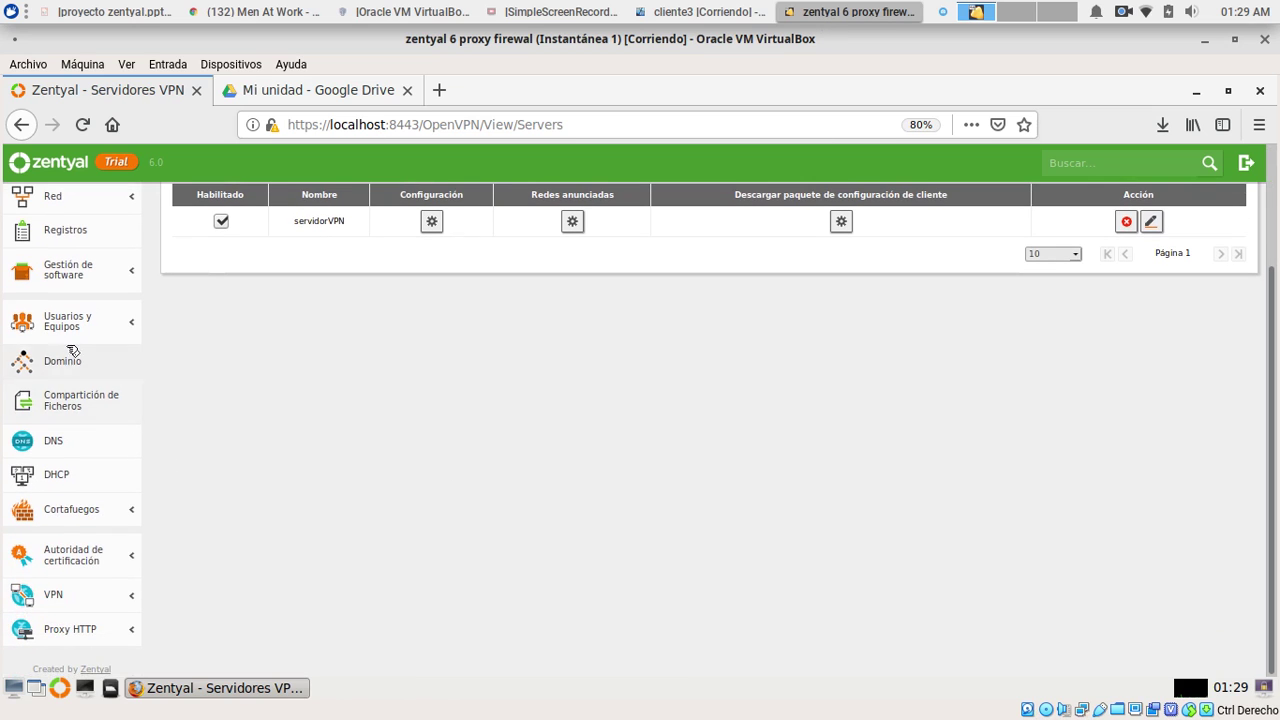
left_click(62, 231)
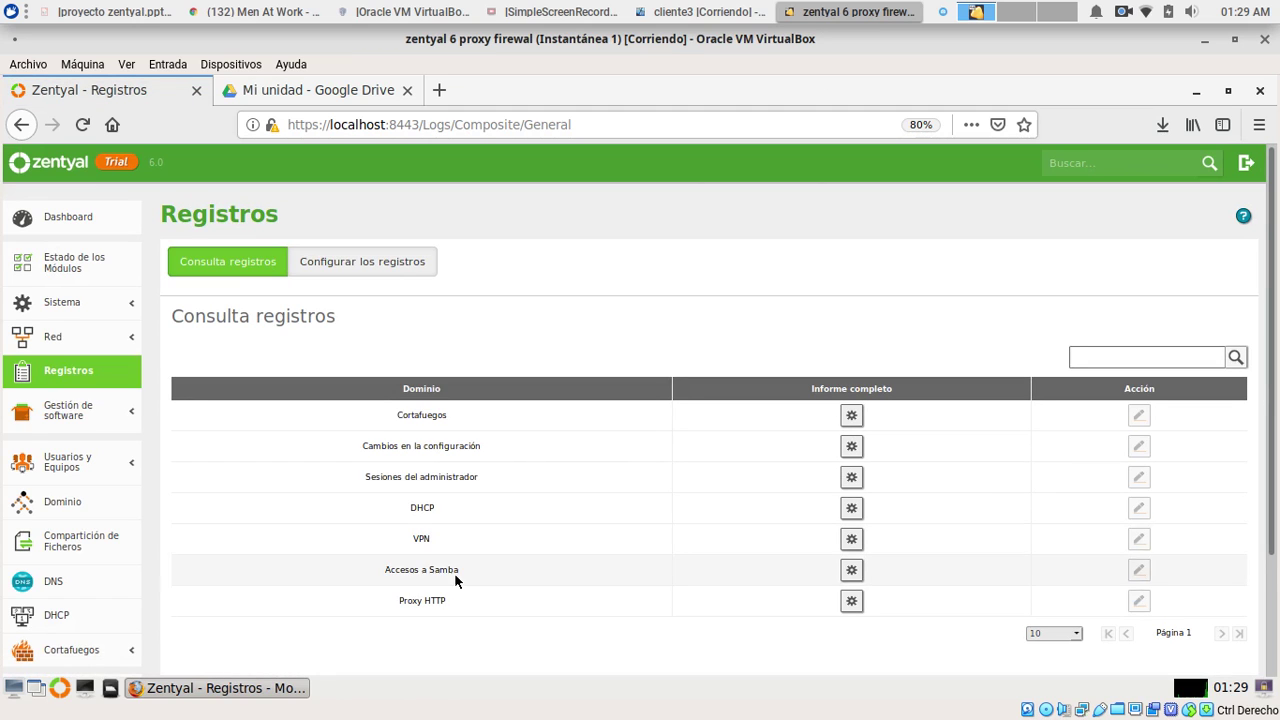
left_click(851, 539)
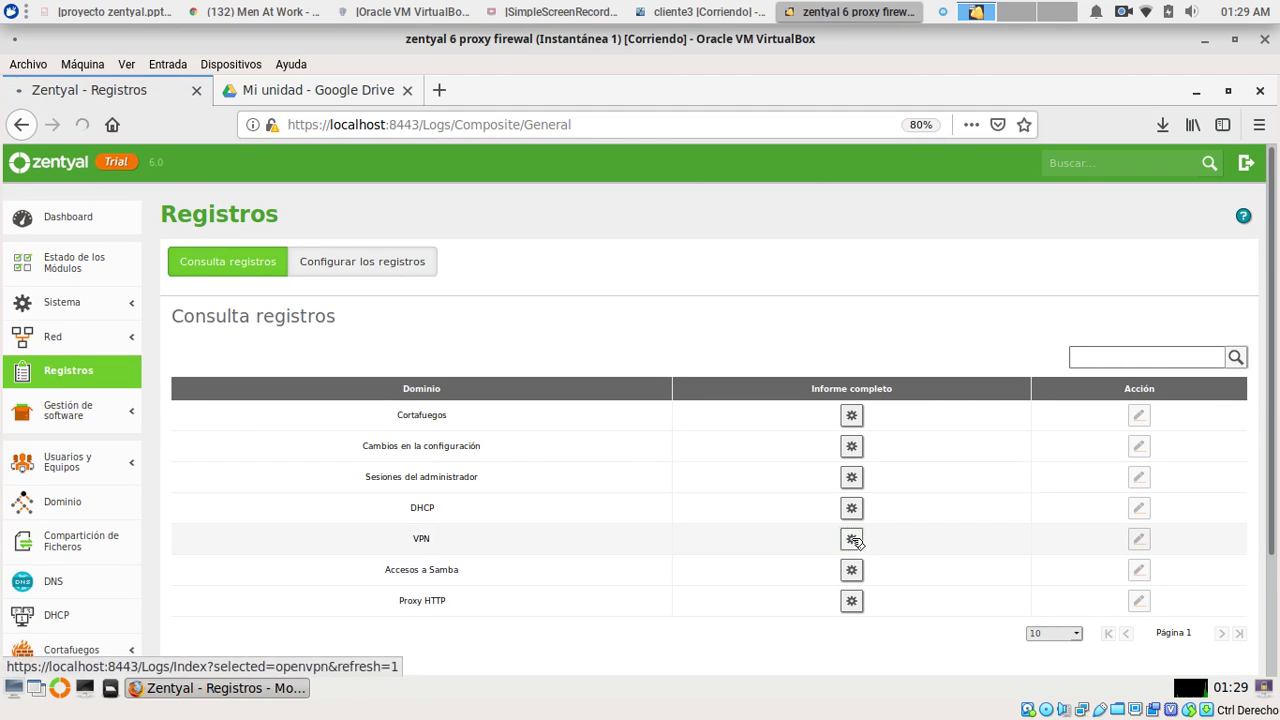
scroll(851, 545, "down", 5)
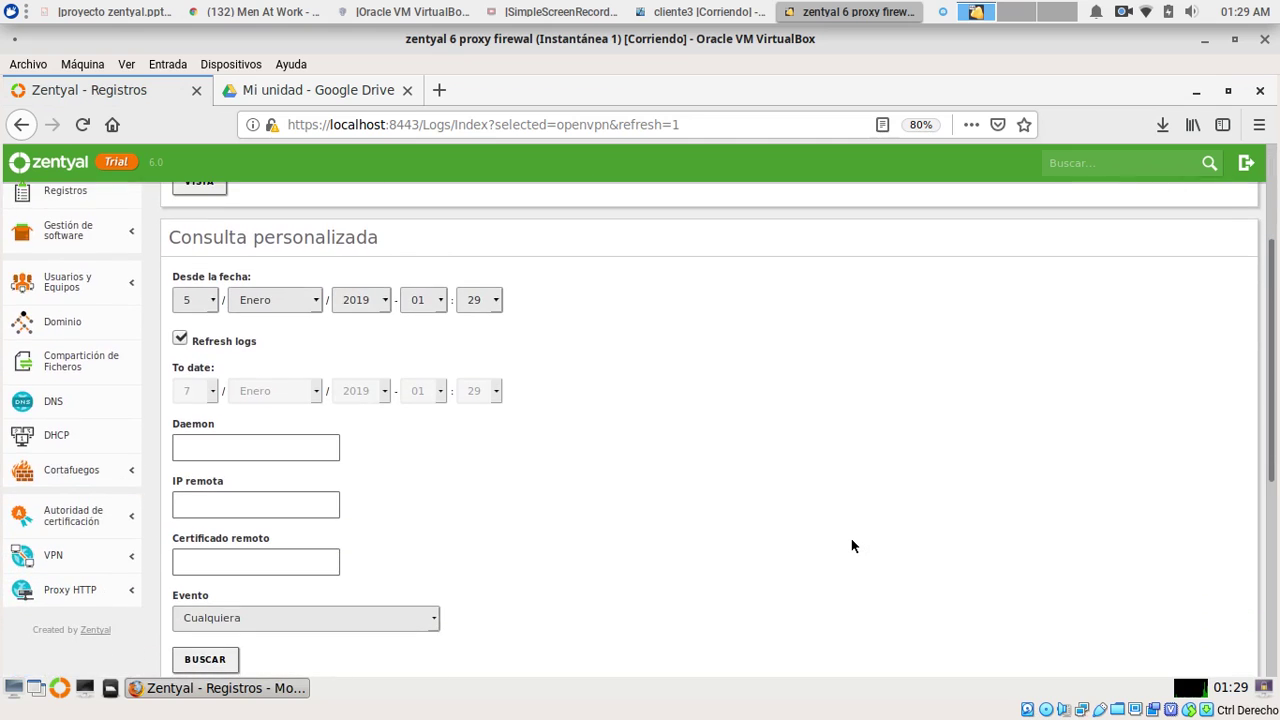
scroll(433, 316, "up", 5)
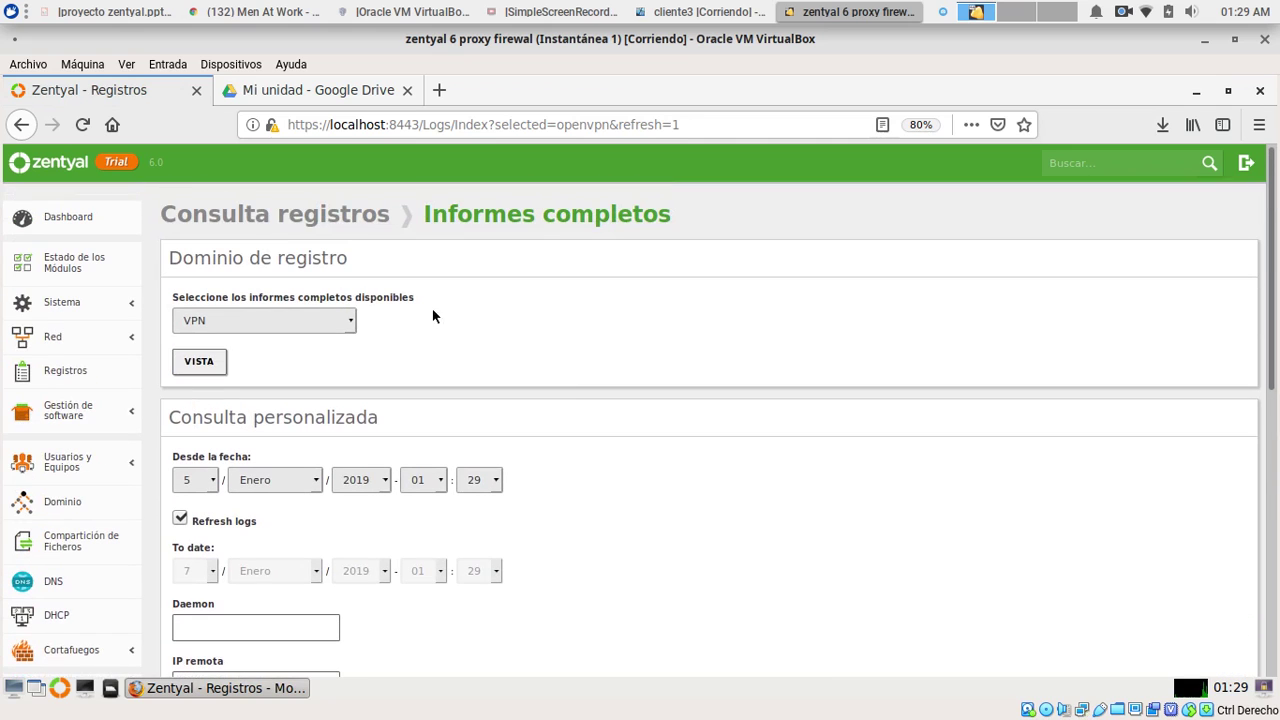
Display the VPN log entries and examine the client connection events, remote IPs and certificates
left_click(199, 362)
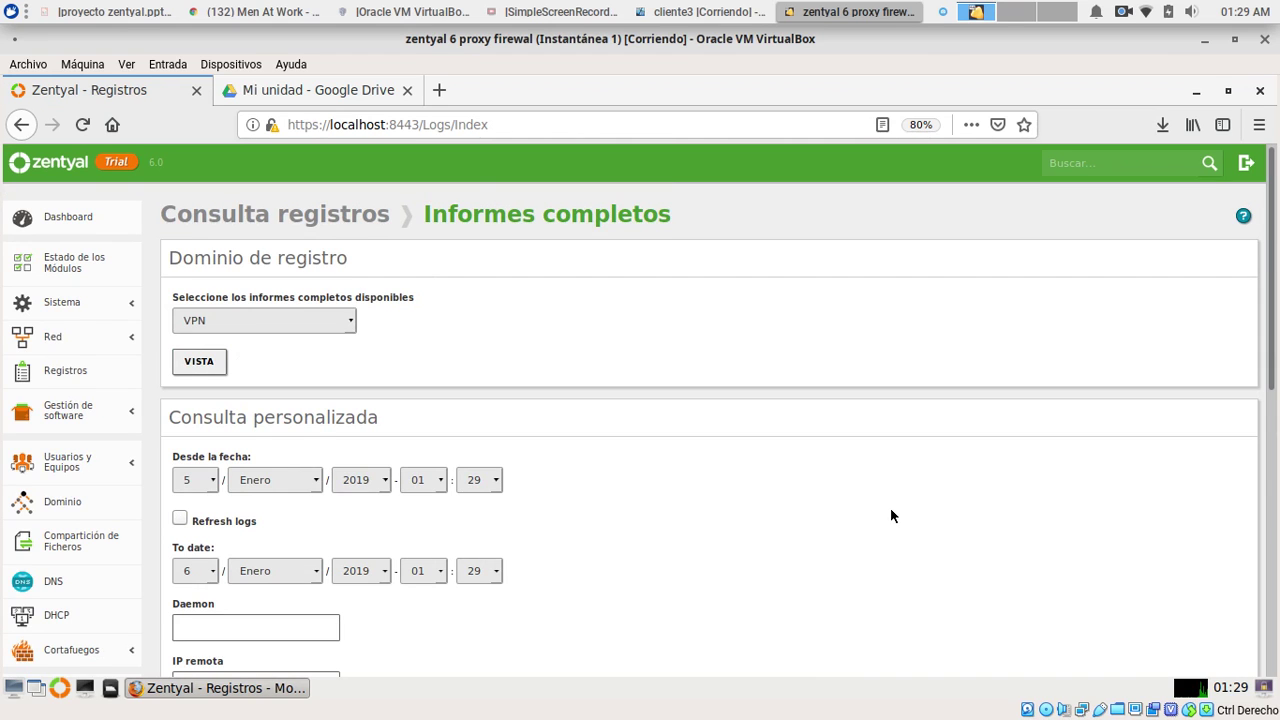
scroll(892, 515, "down", 10)
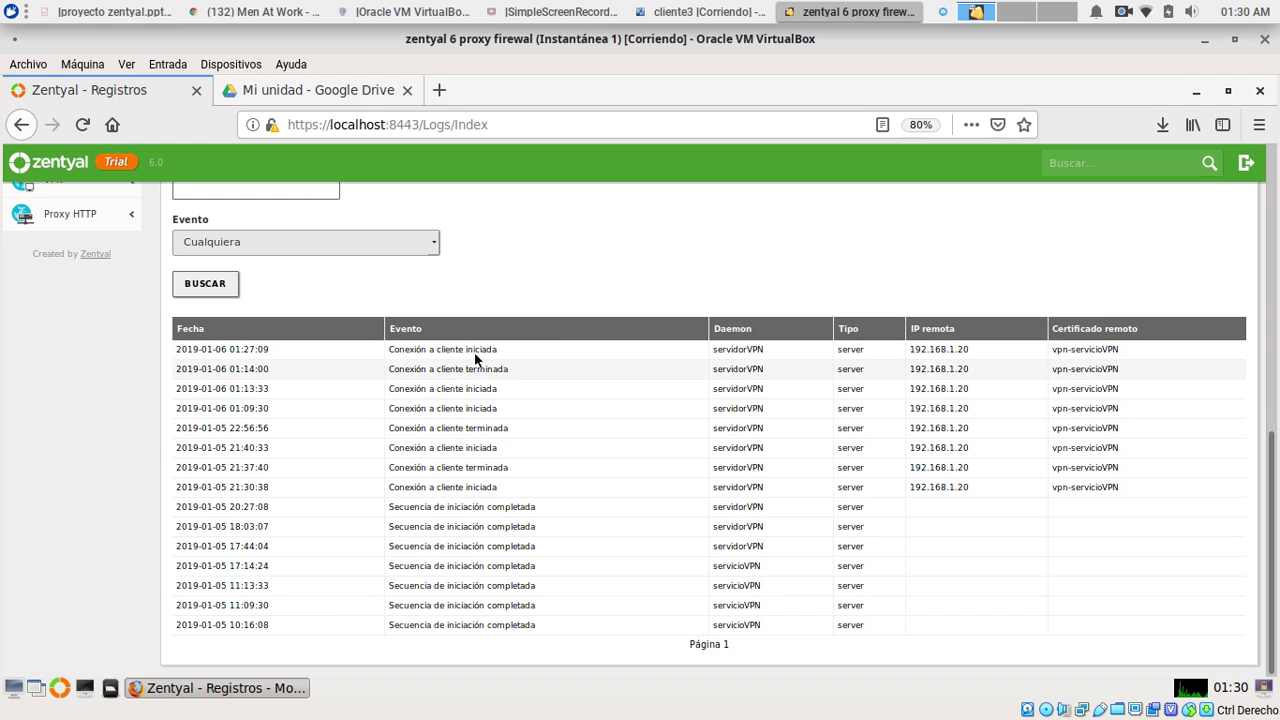
scroll(523, 308, "up", 3)
scroll(523, 305, "up", 9)
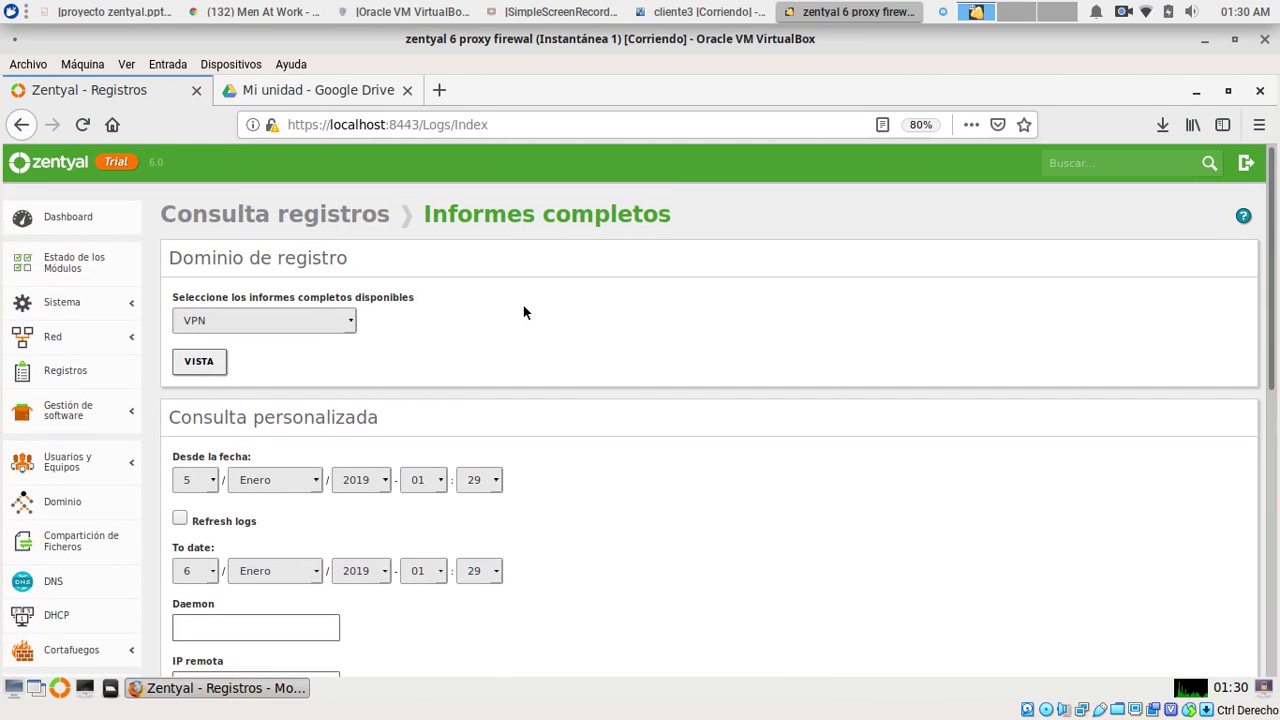
Open the Zentyal Dashboard and examine the servidorVPN details under Demonios OpenVPN and the module states
left_click(68, 216)
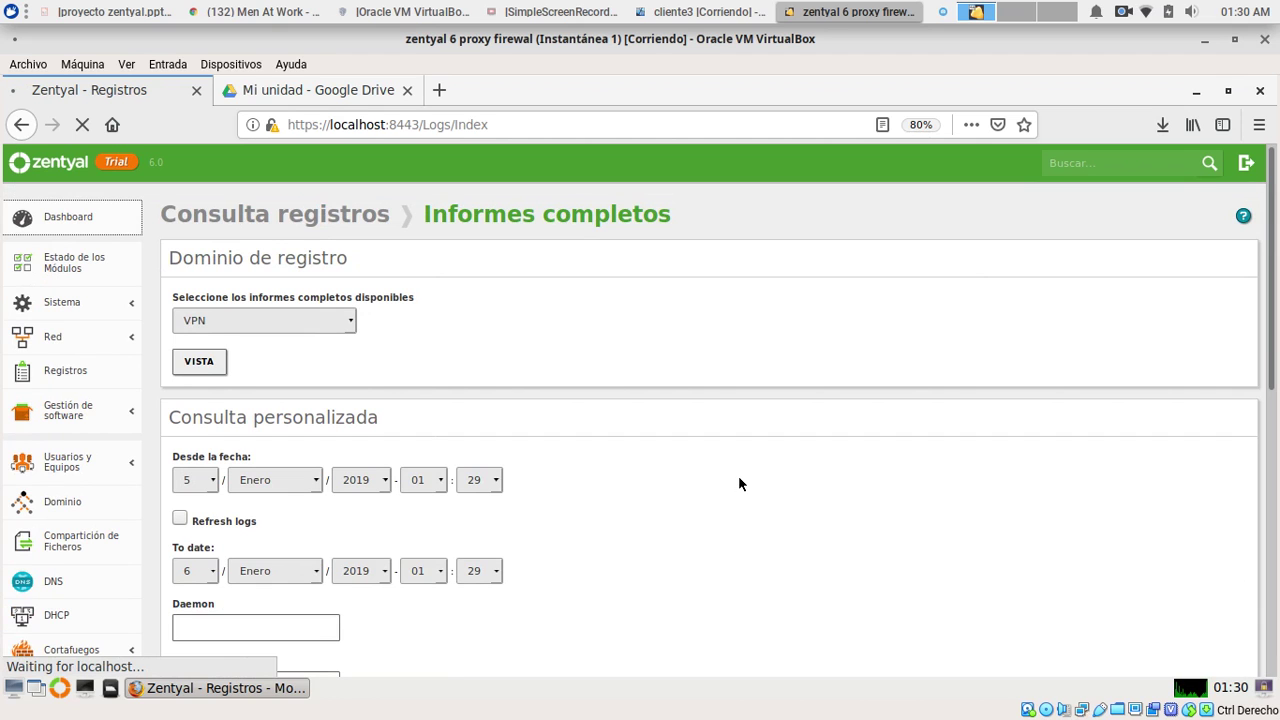
scroll(736, 475, "down", 10)
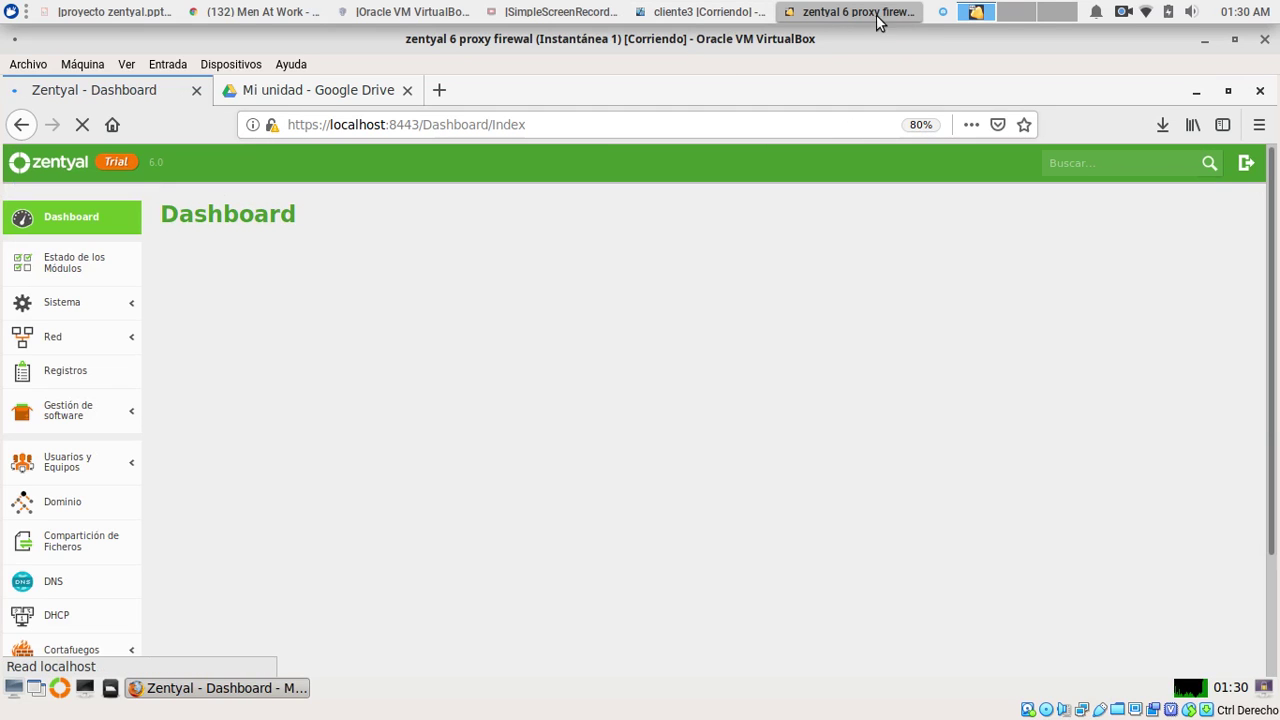
scroll(848, 392, "down", 10)
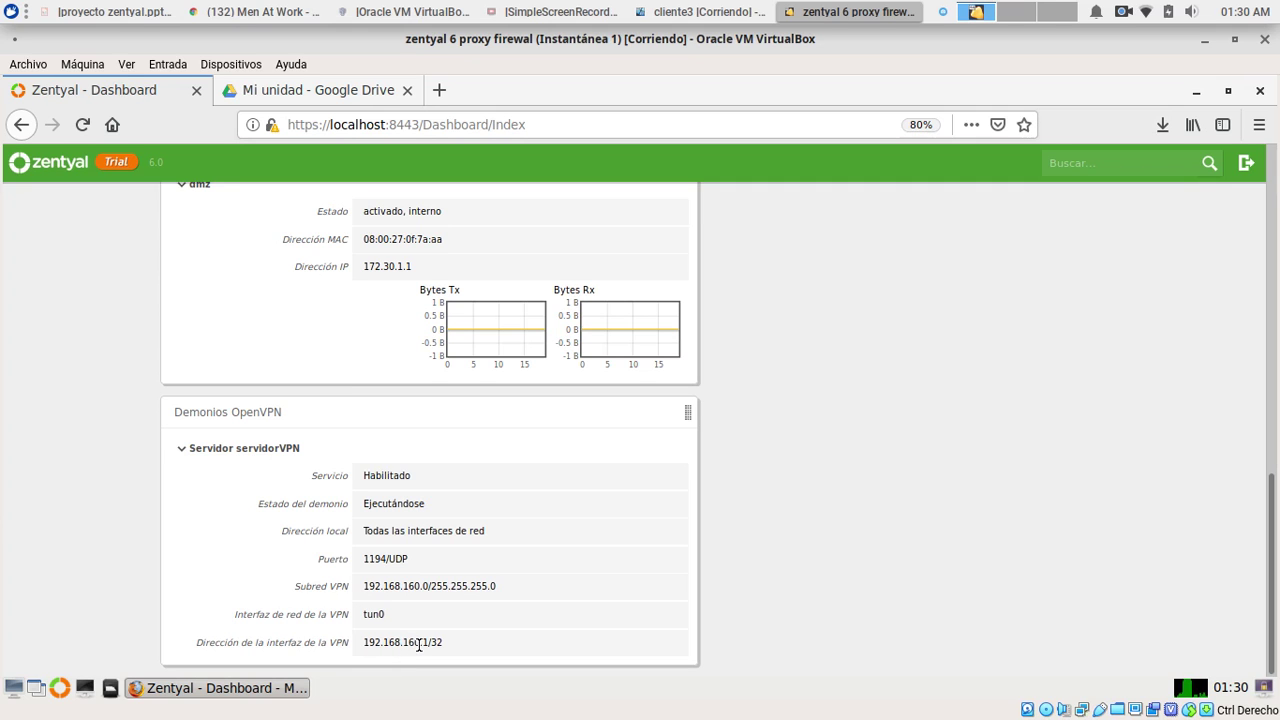
scroll(531, 576, "up", 6)
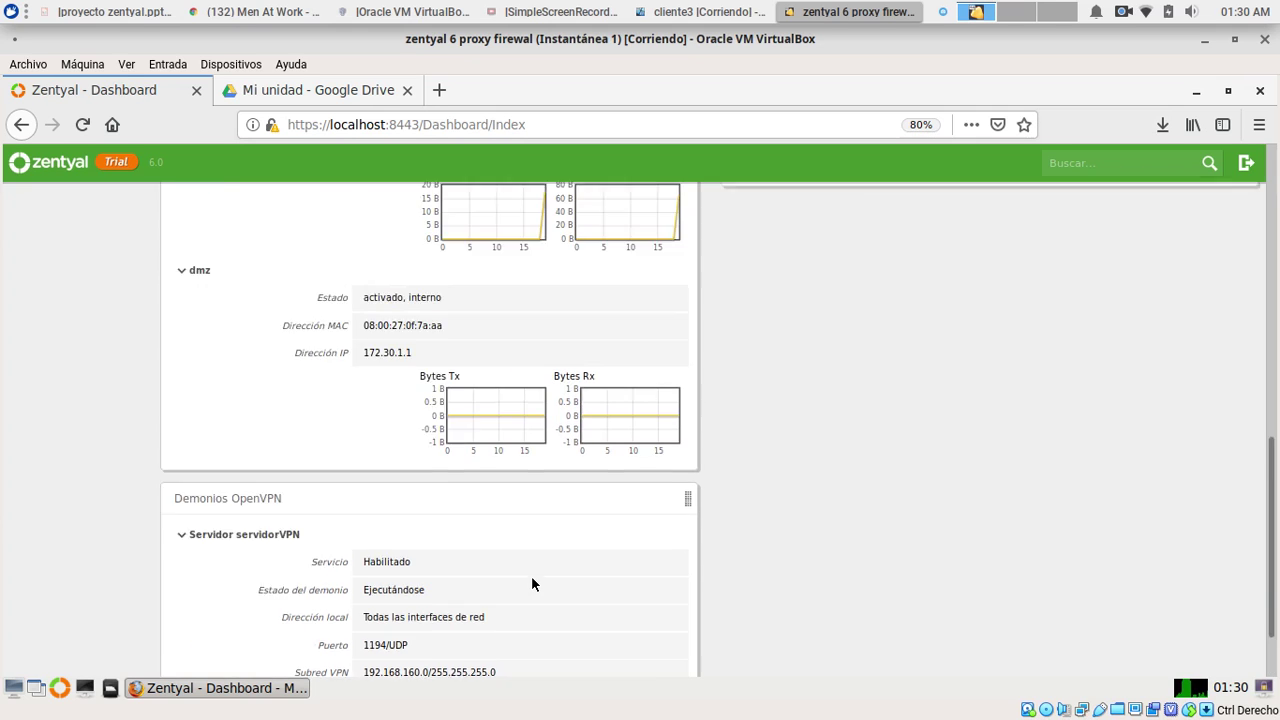
scroll(531, 576, "down", 4)
scroll(421, 668, "down", 2)
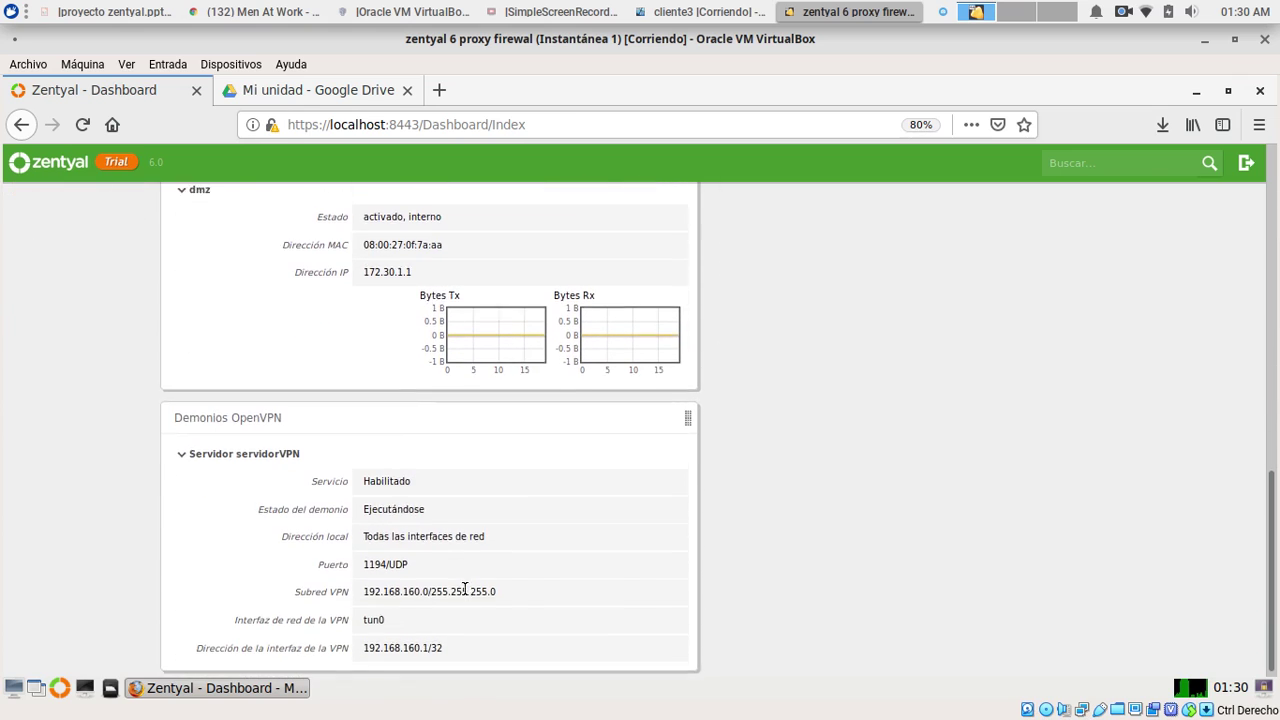
scroll(801, 438, "up", 10)
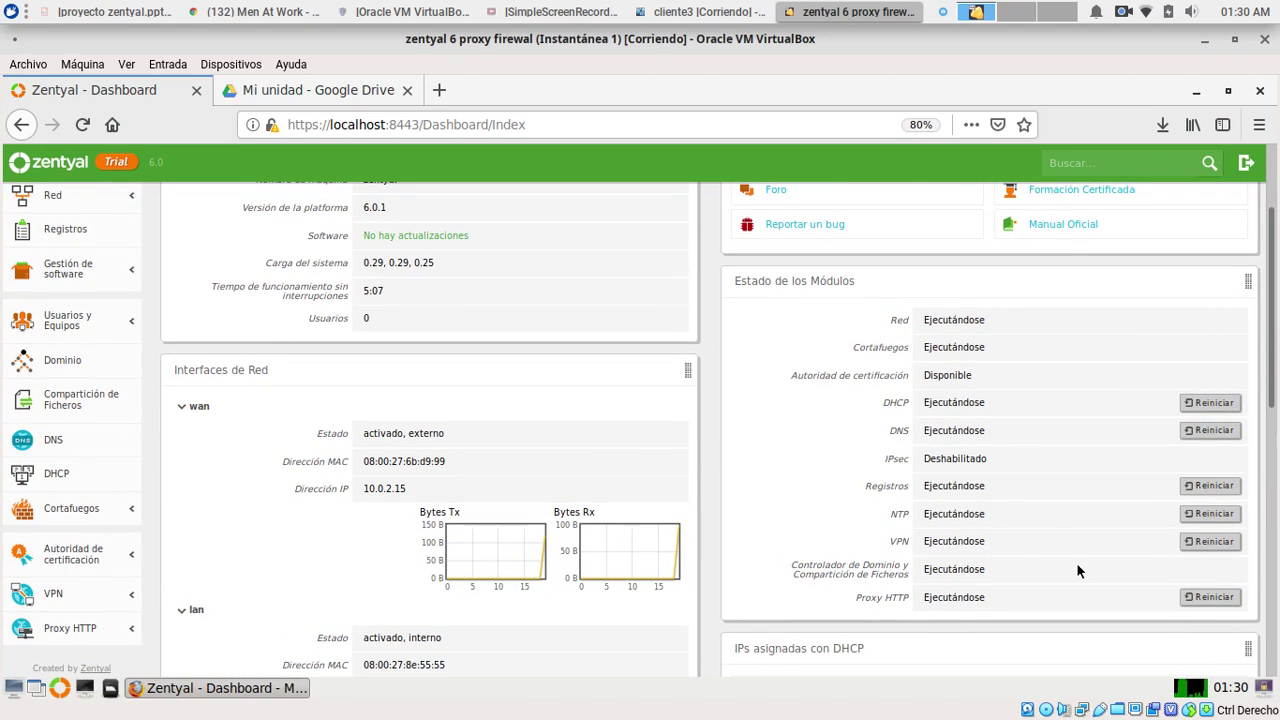
scroll(808, 384, "up", 3)
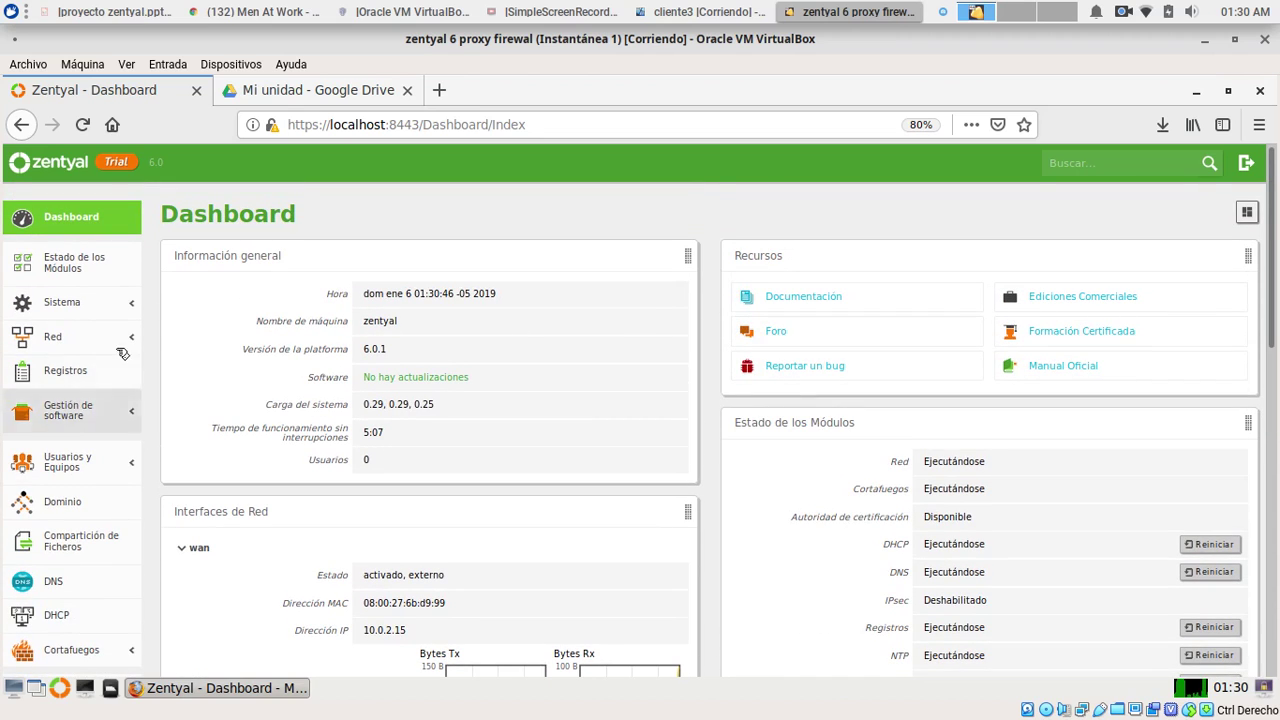
Return to the cliente3 virtual machine and move the OpenVPN Connection window aside to view its log beside the ipconfig output
left_click(695, 12)
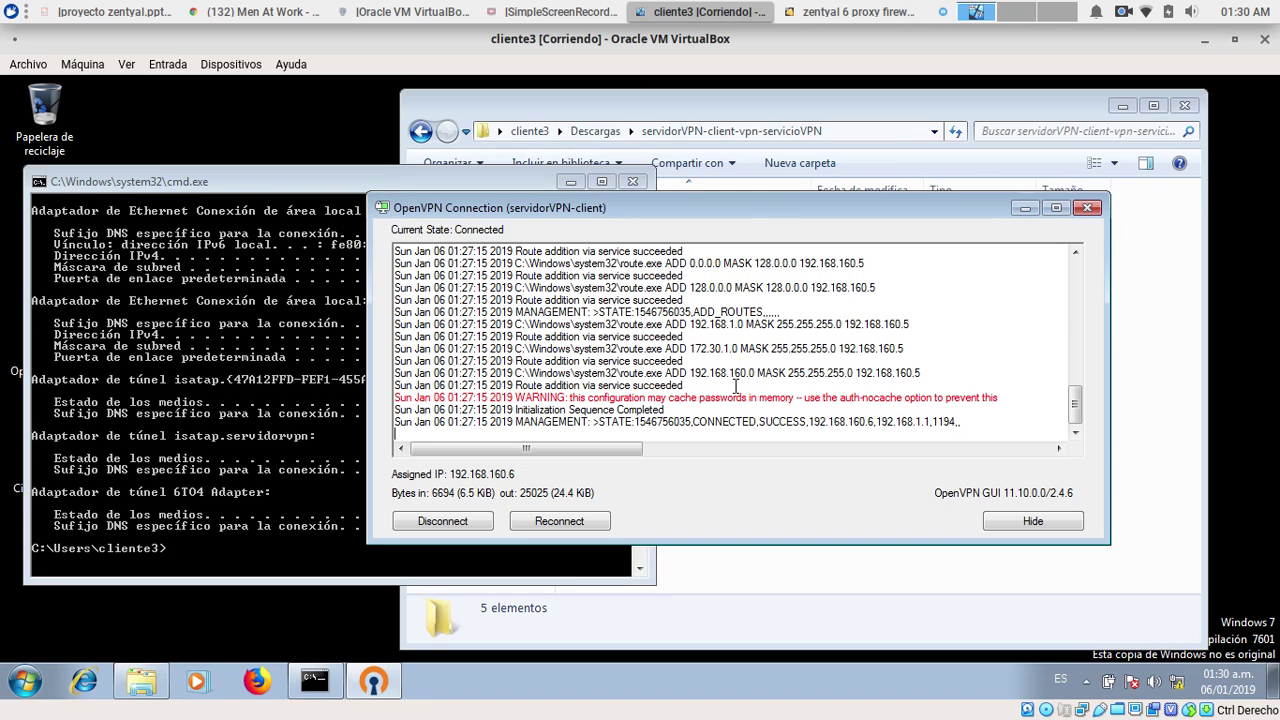
left_click_drag(736, 214, 951, 142)
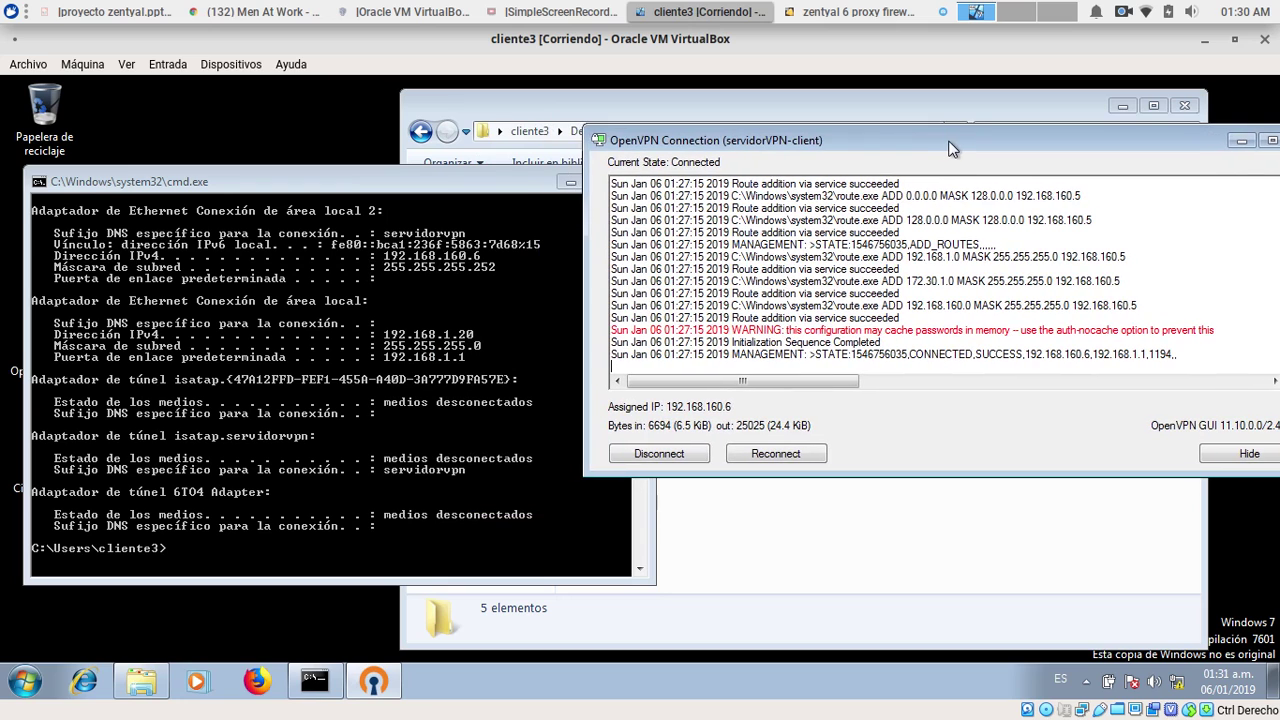
left_click(899, 300)
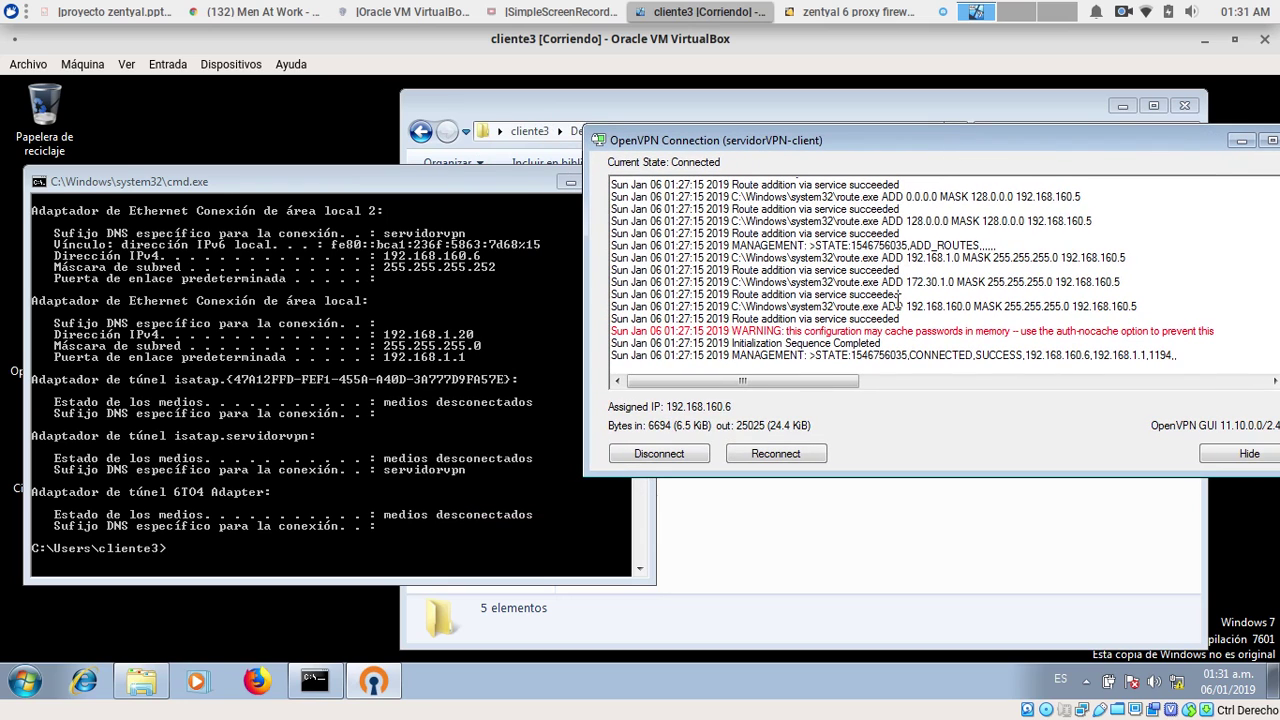
Disconnect the servidorVPN-client connection in OpenVPN GUI and connect it to the VPN server again
left_click(672, 452)
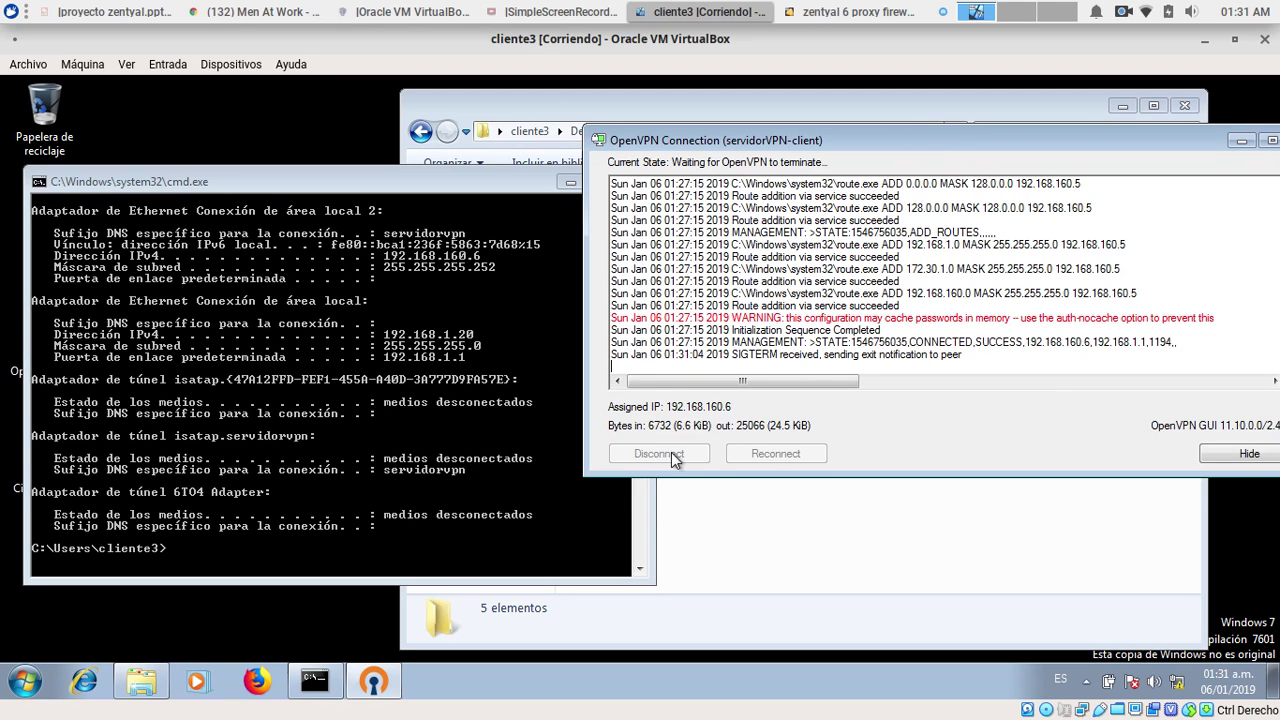
left_click_drag(892, 144, 856, 123)
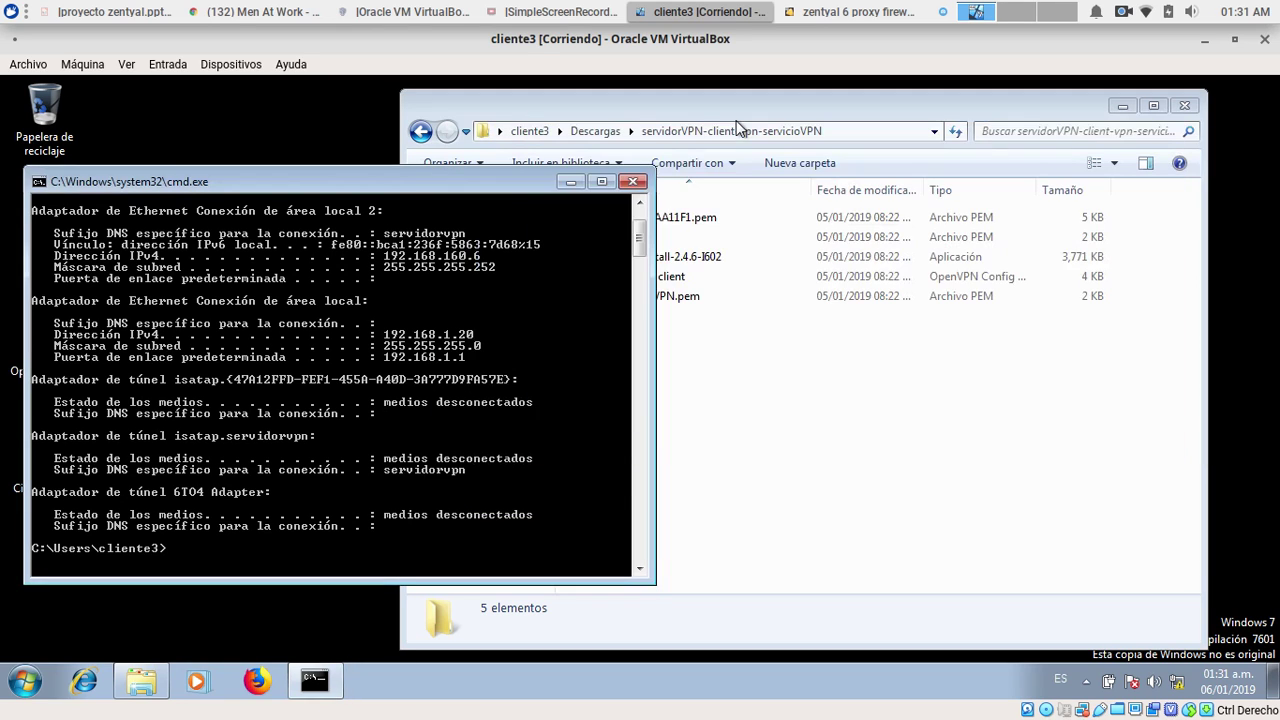
left_click(1087, 683)
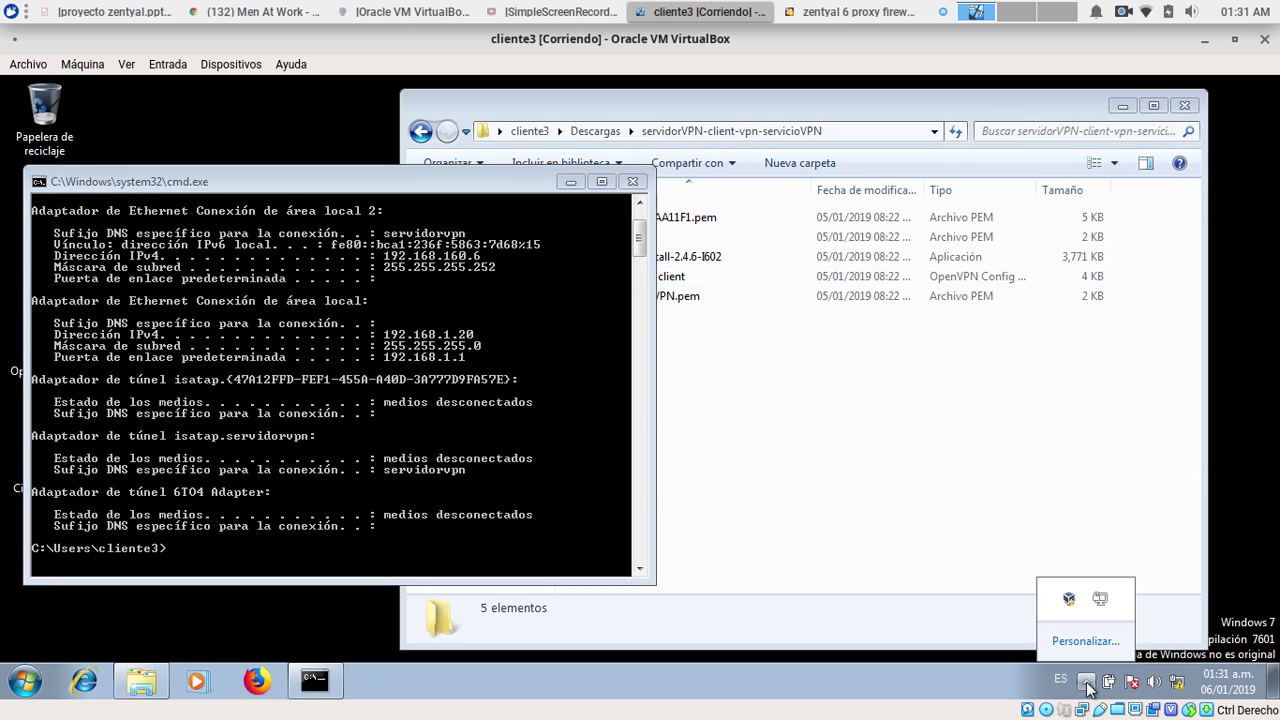
right_click(1100, 601)
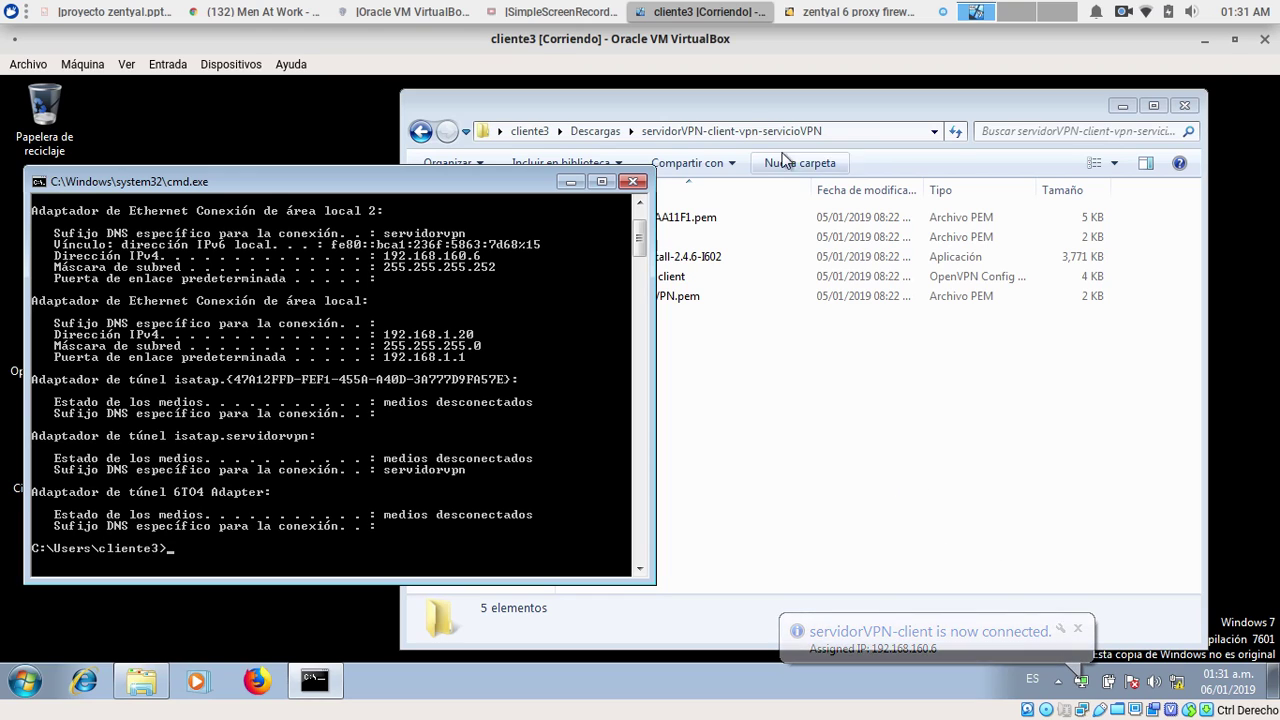
left_click(112, 13)
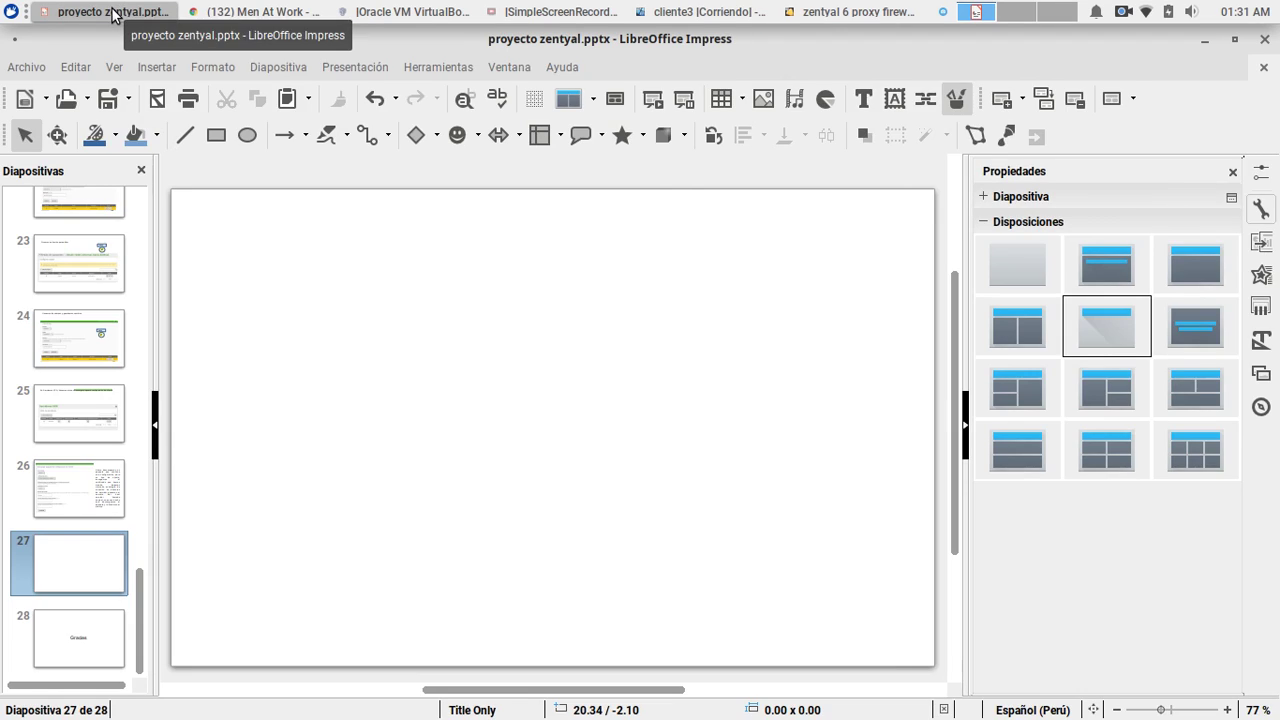
left_click(112, 13)
left_click(550, 12)
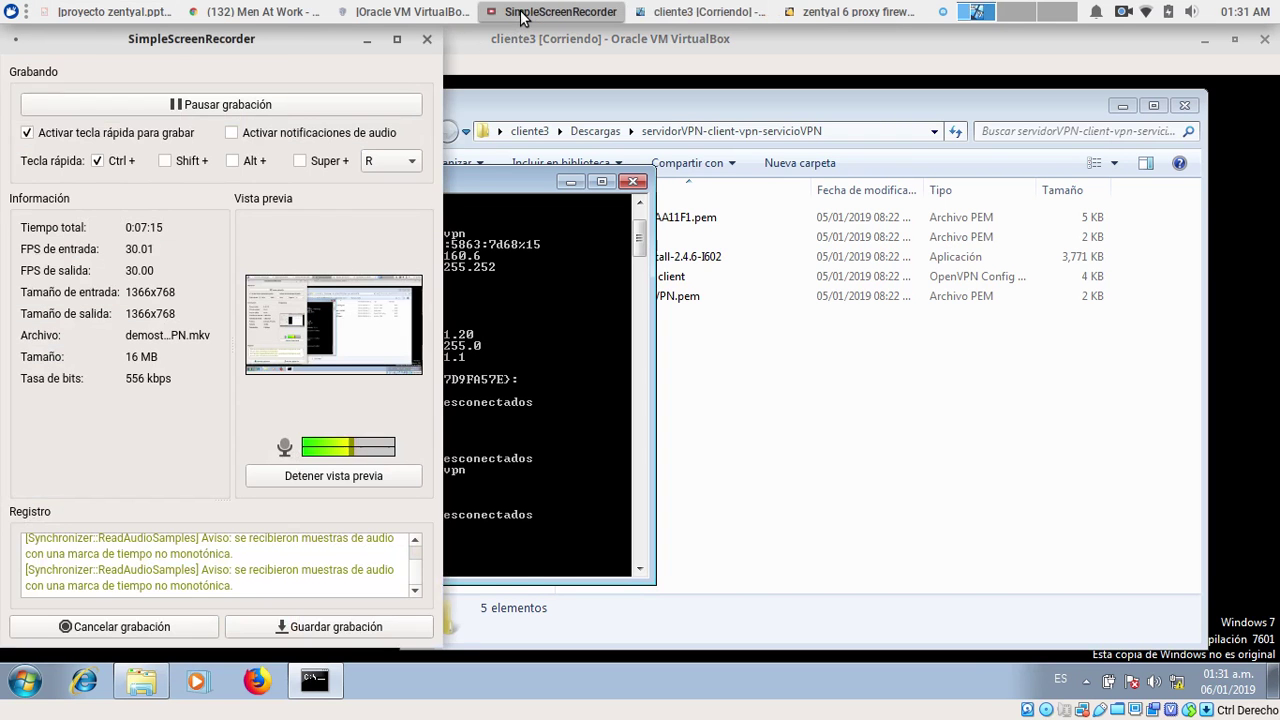